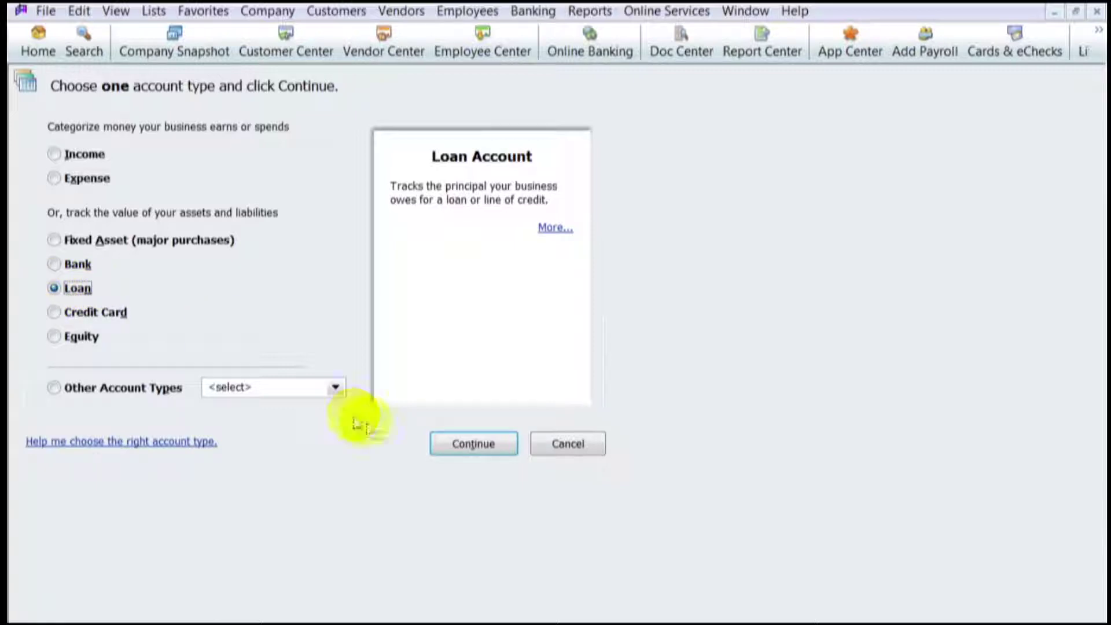
Continue with the Loan account type and name the new Other Current Liability account "Staff loan".
{"action": "left_click", "coordinate": [484, 445]}
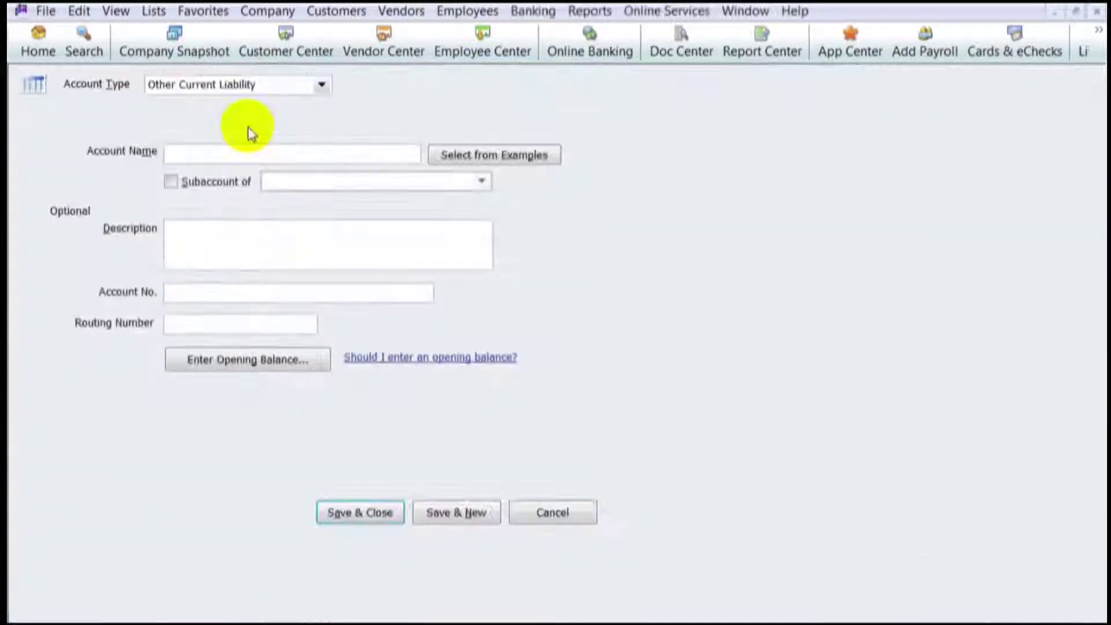
{"action": "left_click", "coordinate": [250, 156]}
{"action": "type", "text": "Staff"}
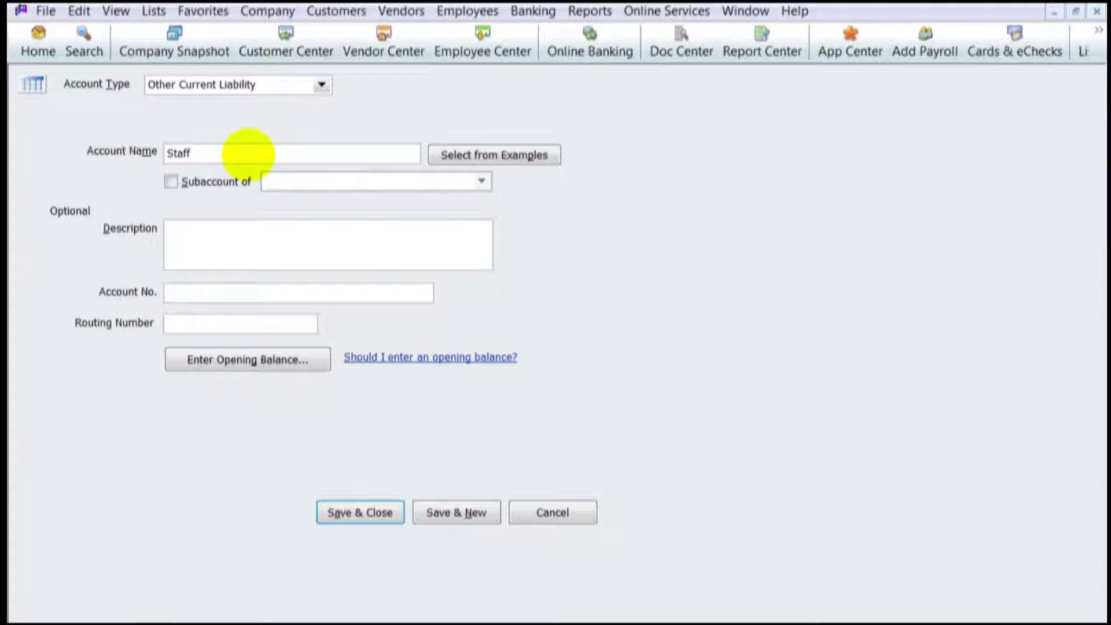
{"action": "type", "text": " lao"}
{"action": "key", "text": "BackSpace"}
{"action": "key", "text": "BackSpace"}
{"action": "type", "text": "oan"}
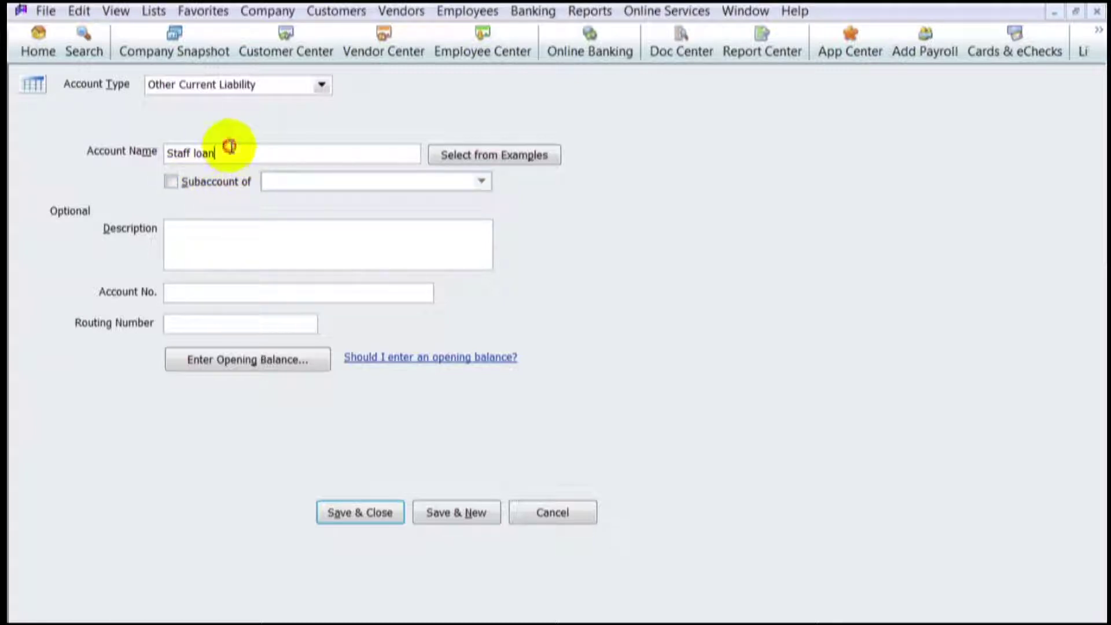
{"action": "left_click_drag", "start_coordinate": [227, 152], "coordinate": [131, 149]}
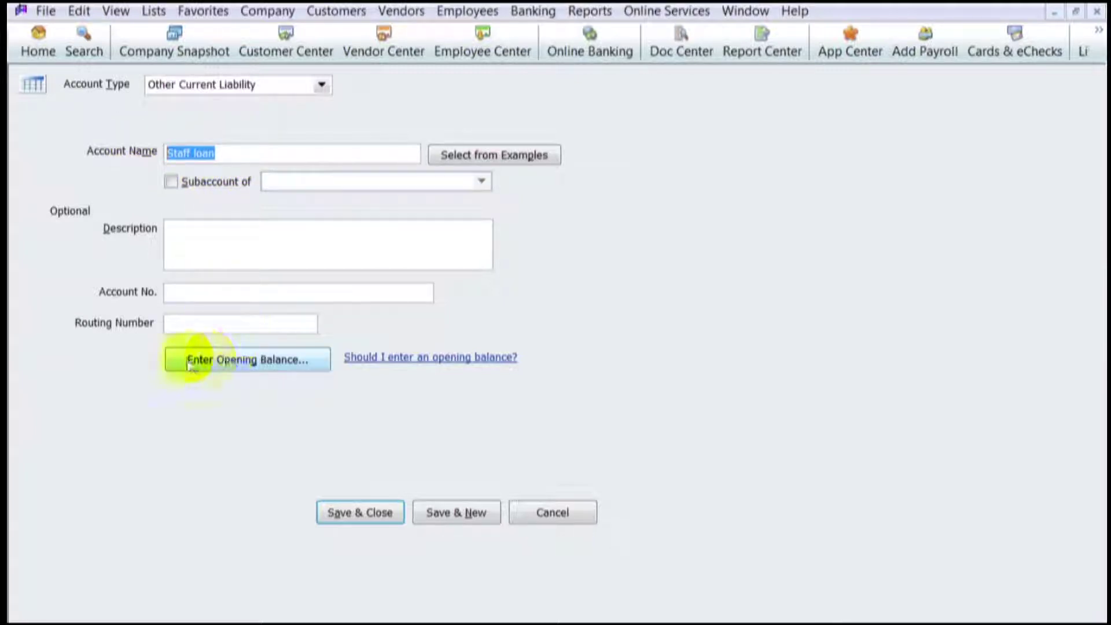
Give the Staff loan account an opening balance of 150,000.00 as of 08/02/2017 and save the account.
{"action": "left_click", "coordinate": [272, 370]}
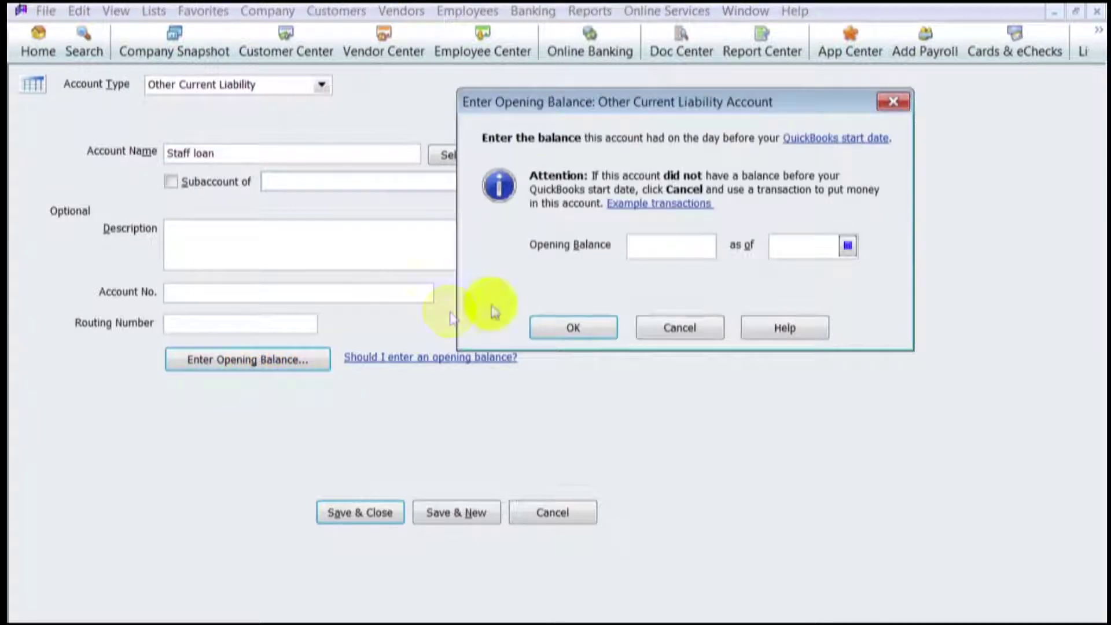
{"action": "type", "text": "1"}
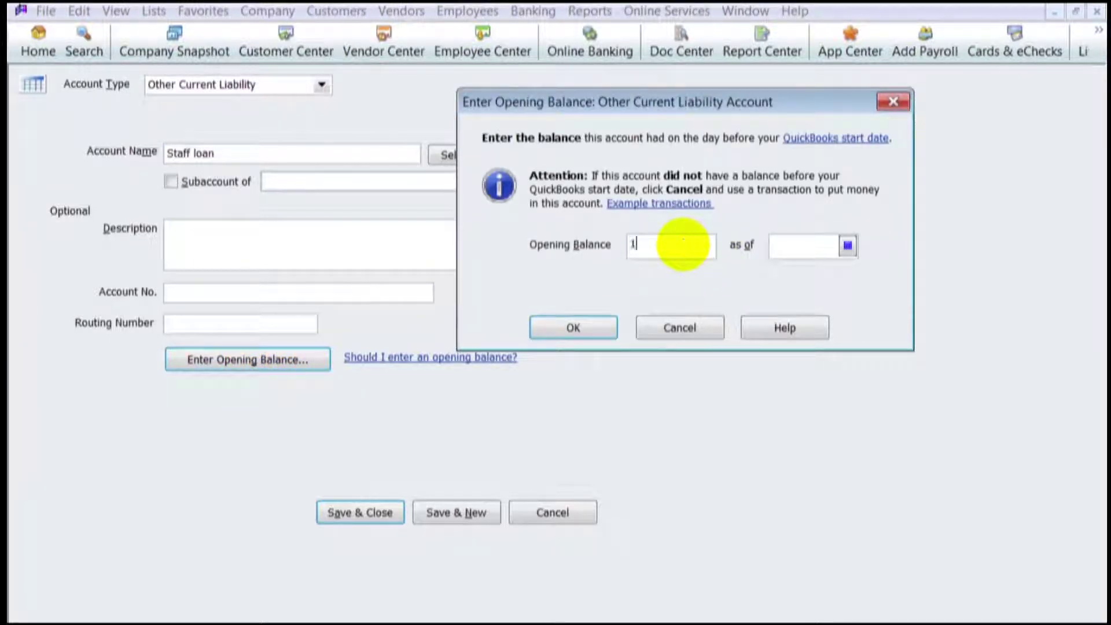
{"action": "type", "text": "50000"}
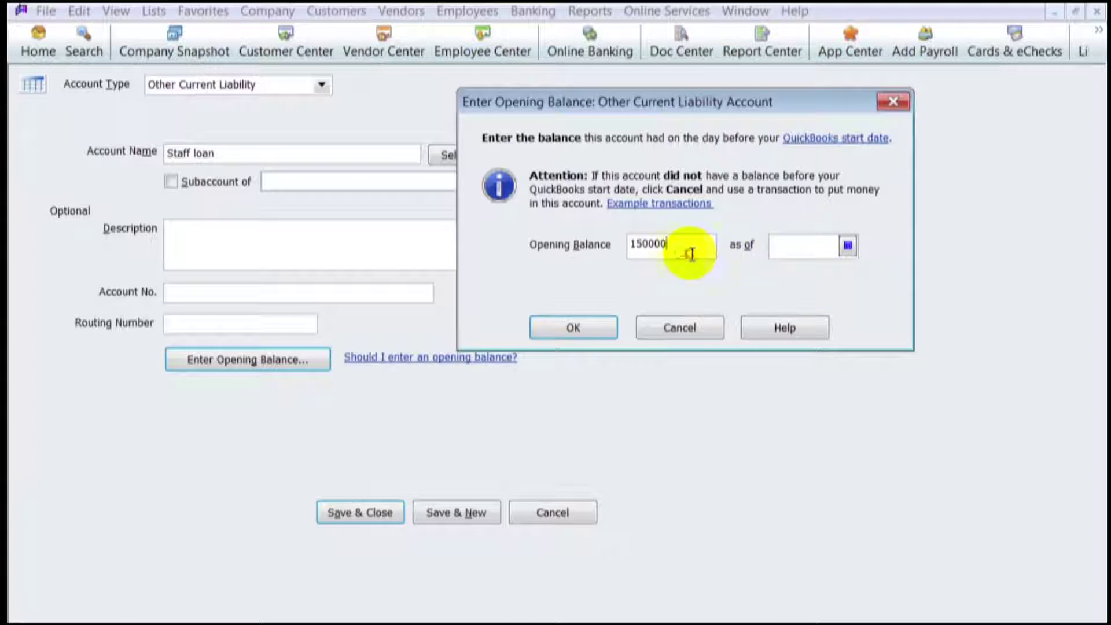
{"action": "left_click_drag", "start_coordinate": [683, 244], "coordinate": [538, 244]}
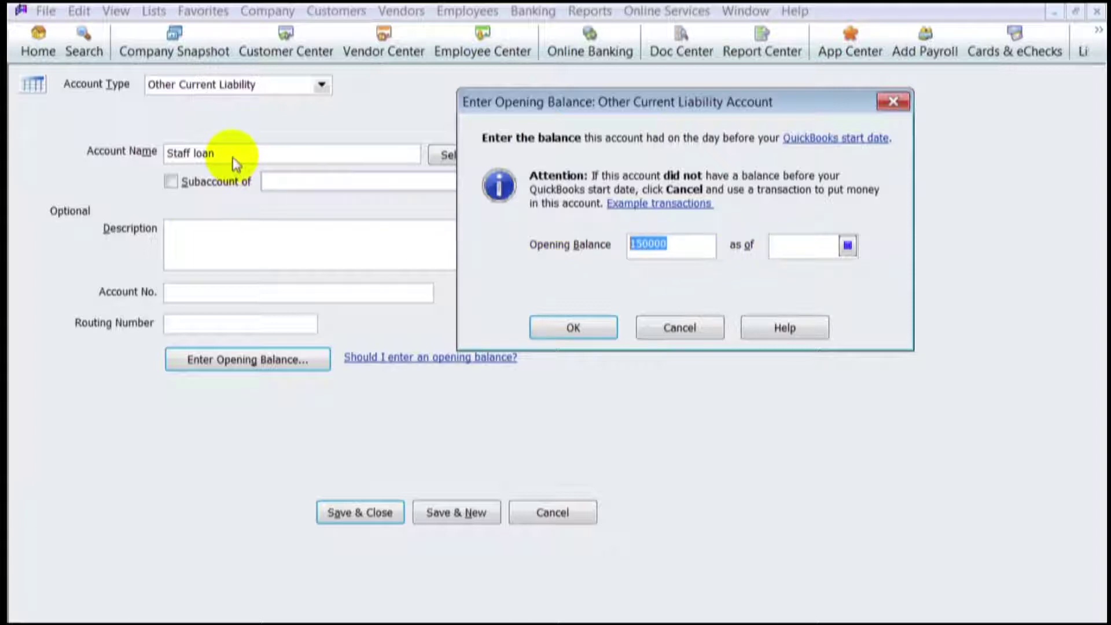
{"action": "left_click", "coordinate": [847, 245]}
{"action": "left_click", "coordinate": [779, 269]}
{"action": "left_click", "coordinate": [779, 269]}
{"action": "left_click", "coordinate": [780, 269]}
{"action": "left_click", "coordinate": [862, 303]}
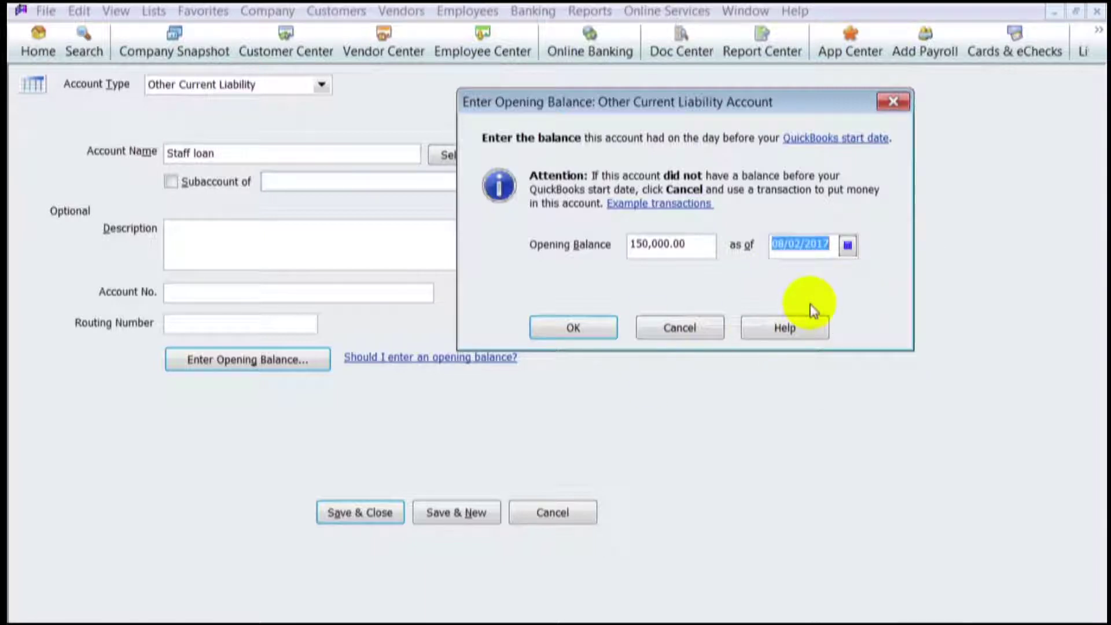
{"action": "left_click", "coordinate": [553, 329]}
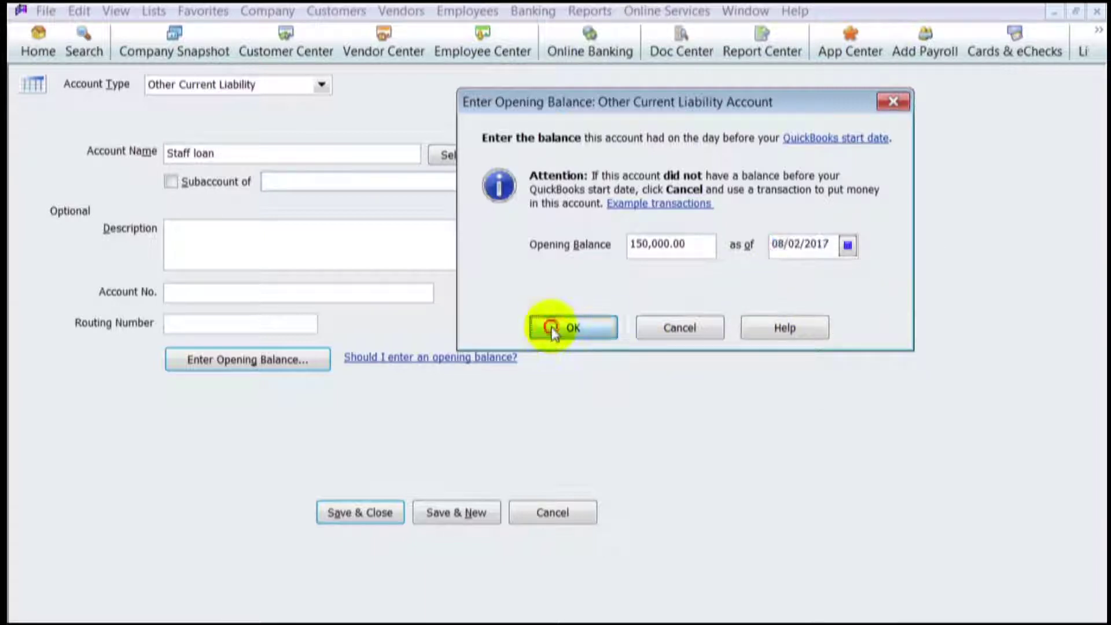
{"action": "left_click", "coordinate": [367, 514]}
{"action": "left_click", "coordinate": [519, 311]}
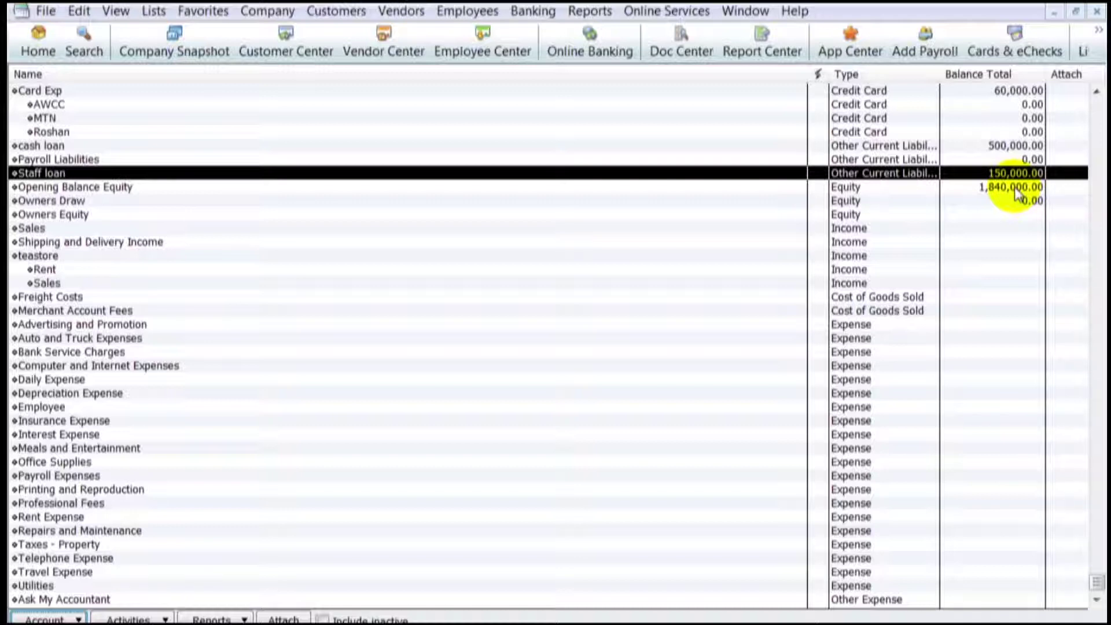
Start a new account of type Credit Card and name it "Staff Card".
{"action": "left_click", "coordinate": [77, 617]}
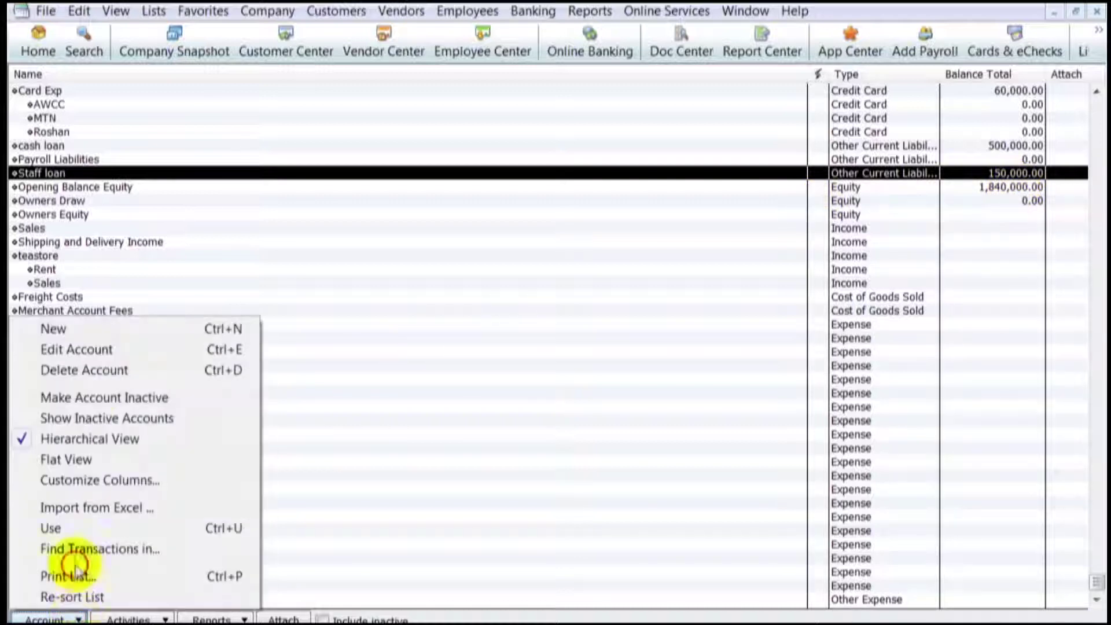
{"action": "left_click", "coordinate": [81, 329]}
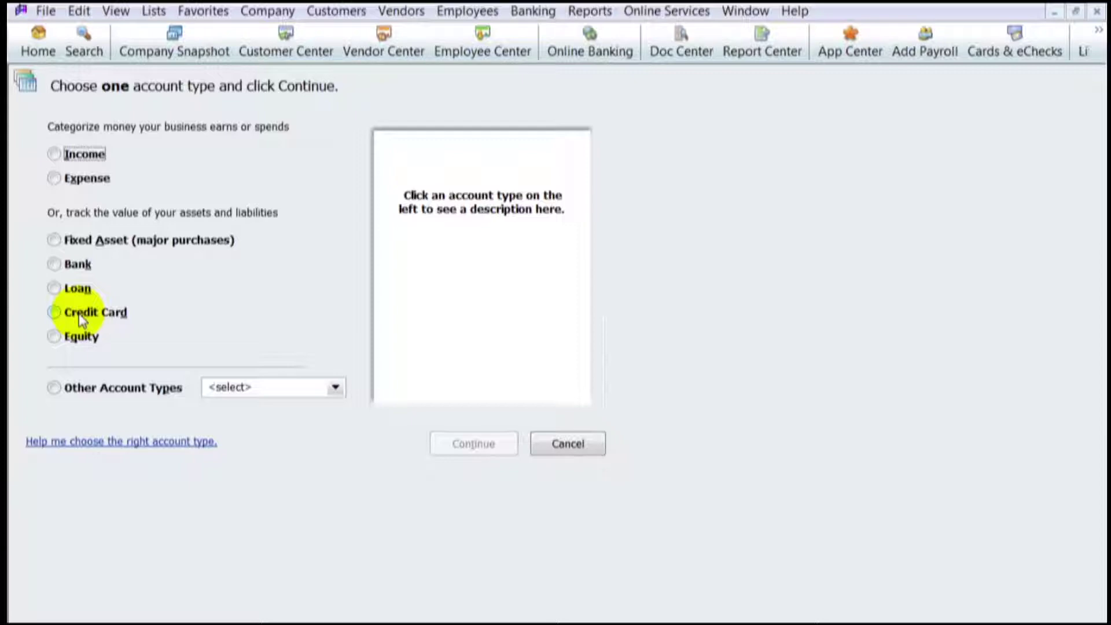
{"action": "left_click", "coordinate": [81, 319]}
{"action": "left_click", "coordinate": [481, 446]}
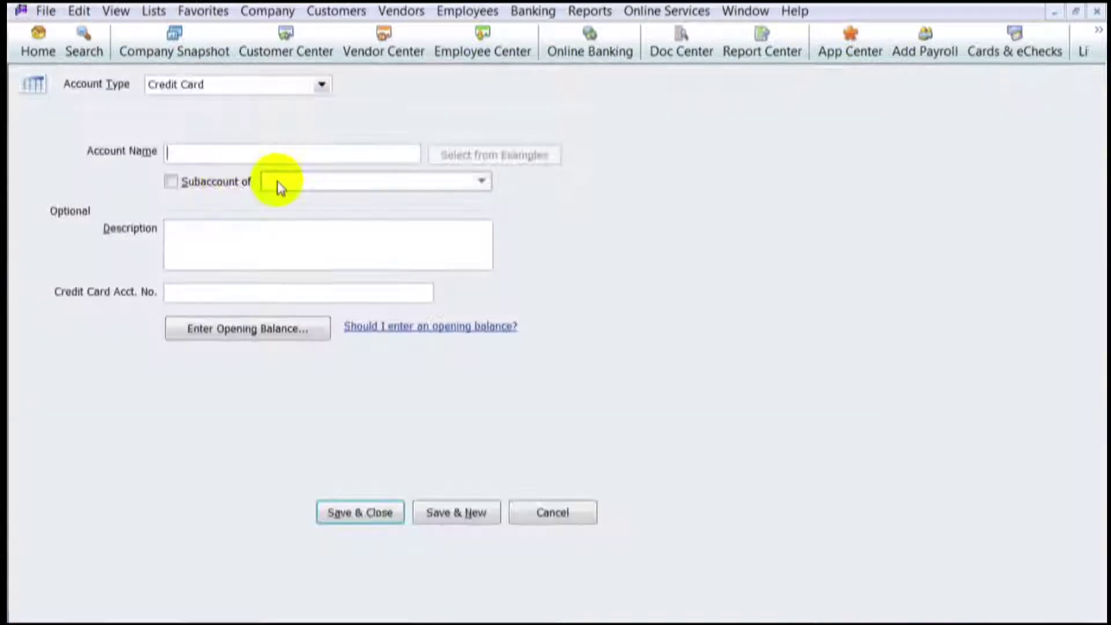
{"action": "left_click", "coordinate": [207, 150]}
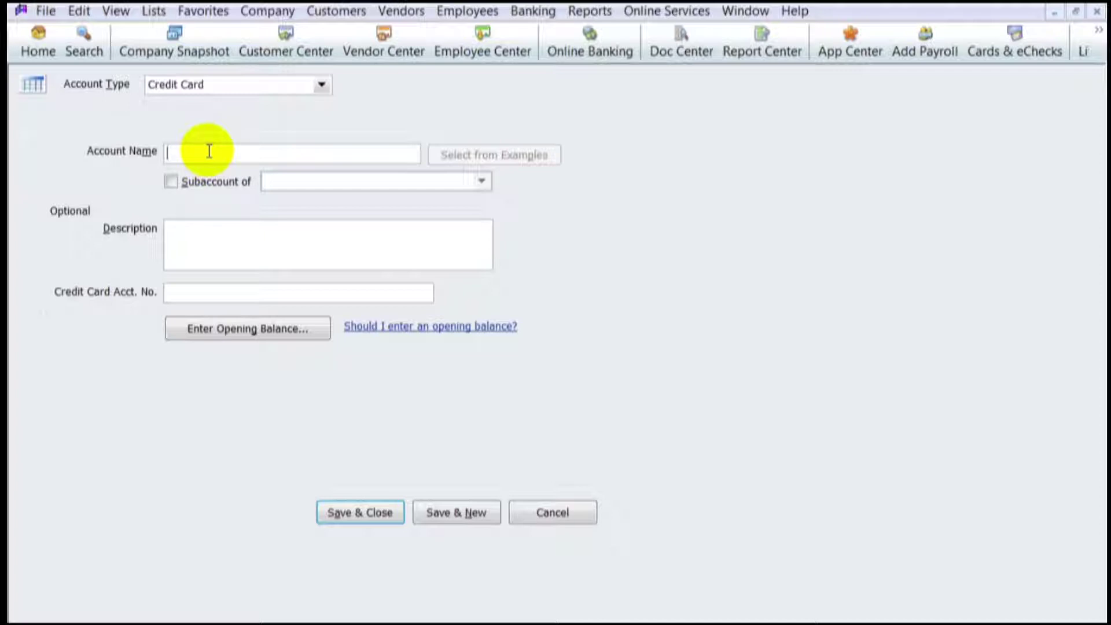
{"action": "type", "text": "Staff Card"}
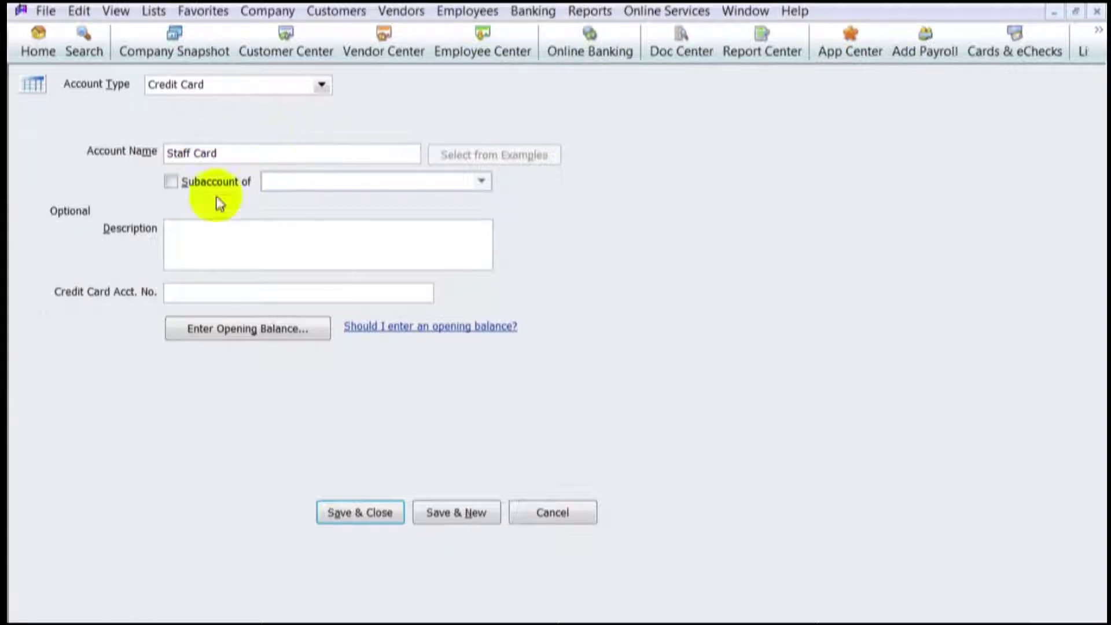
Set the Staff Card statement ending balance to 50,000.00 with ending date 10/02/2017 and save the account.
{"action": "left_click", "coordinate": [198, 324]}
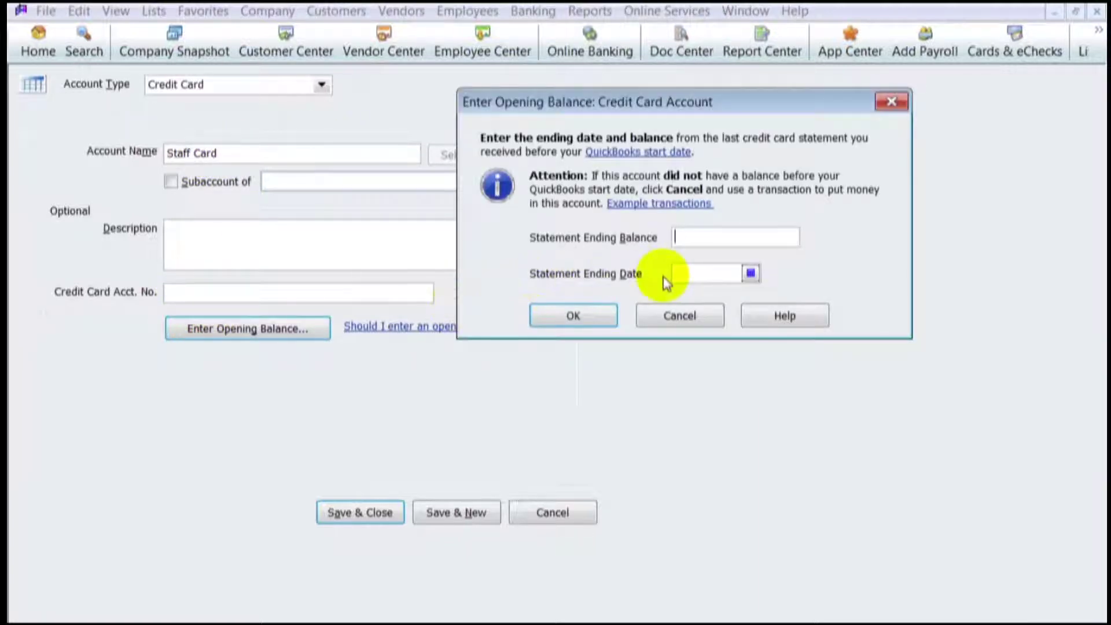
{"action": "type", "text": "50000"}
{"action": "left_click", "coordinate": [725, 276]}
{"action": "left_click", "coordinate": [751, 272]}
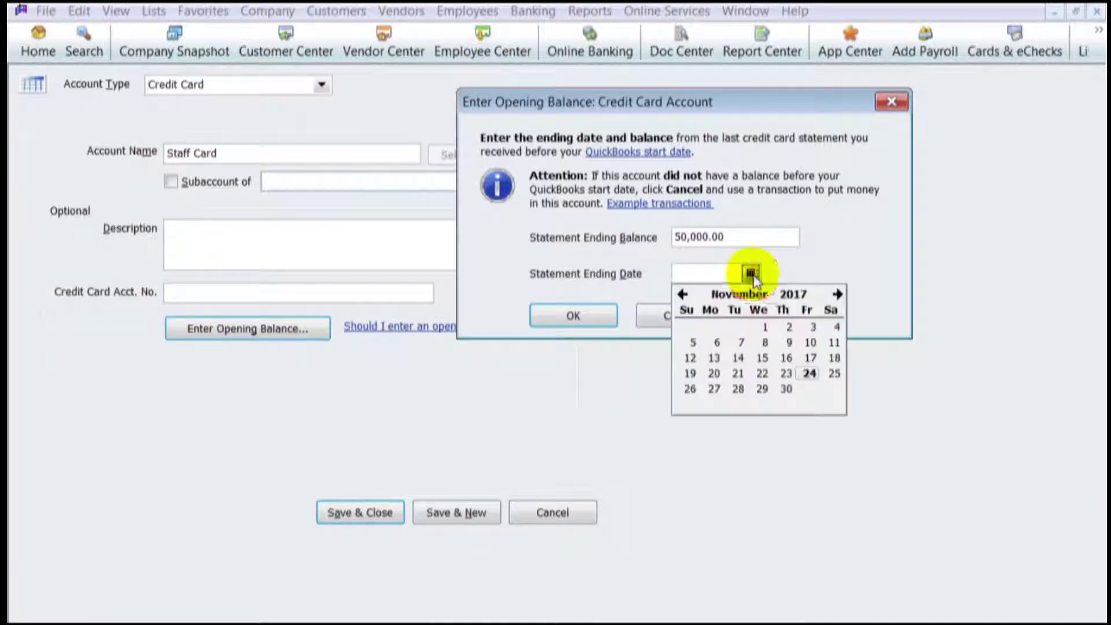
{"action": "left_click", "coordinate": [685, 296]}
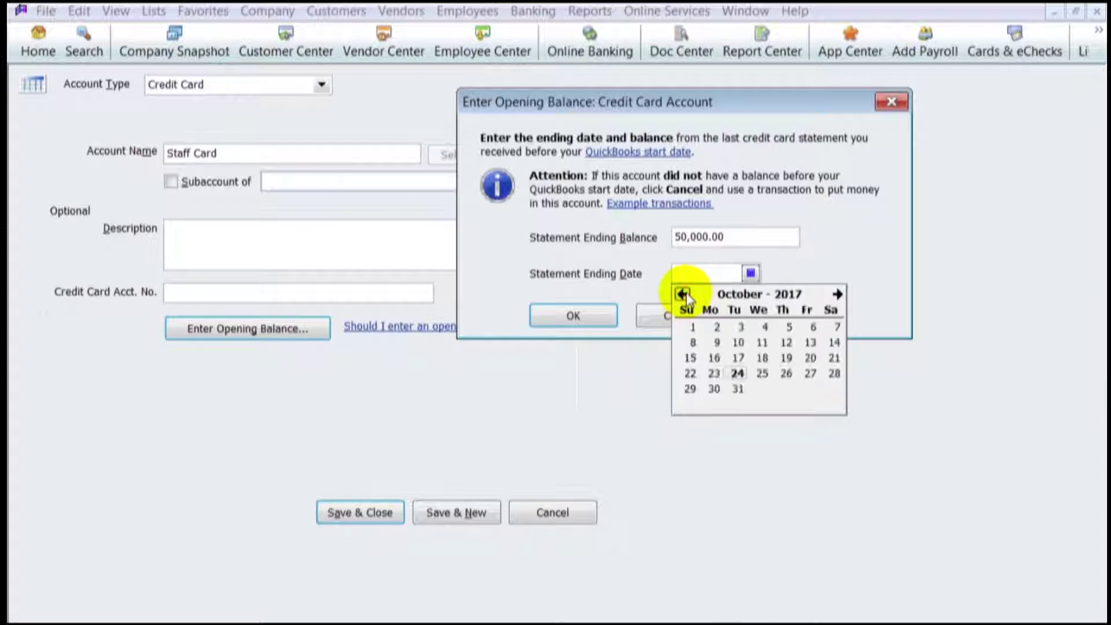
{"action": "left_click", "coordinate": [713, 329]}
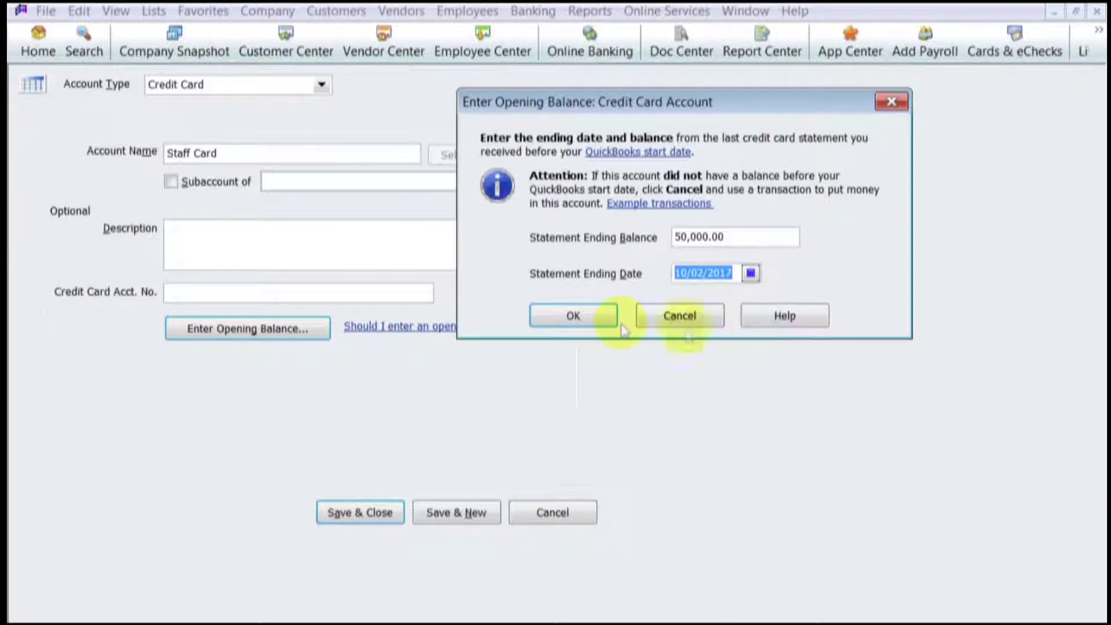
{"action": "left_click", "coordinate": [575, 319]}
{"action": "left_click", "coordinate": [375, 514]}
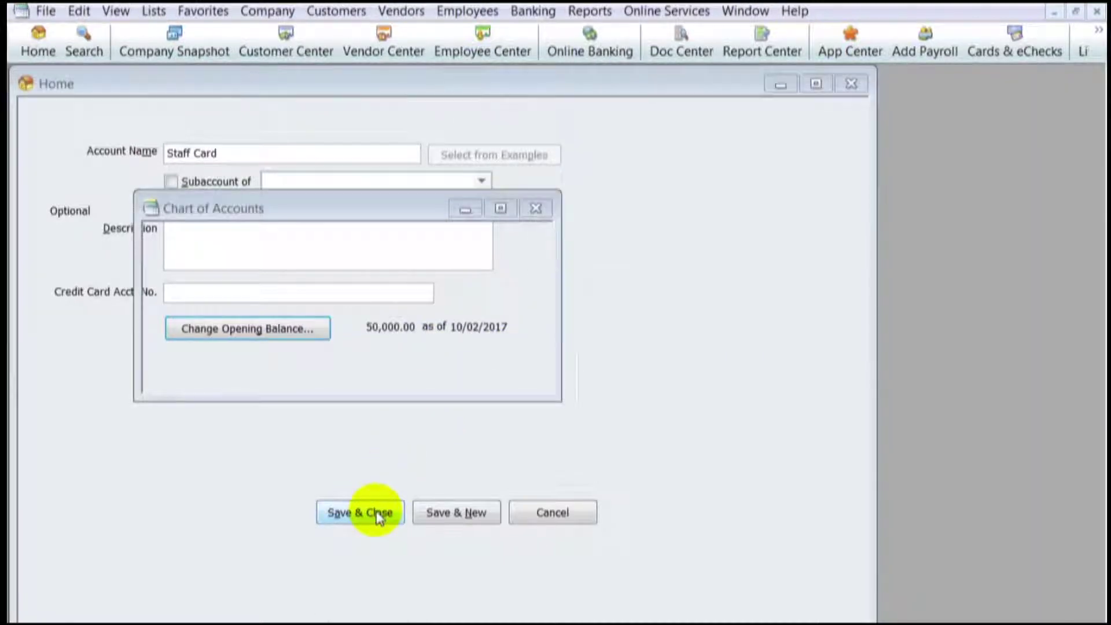
{"action": "left_click", "coordinate": [323, 280]}
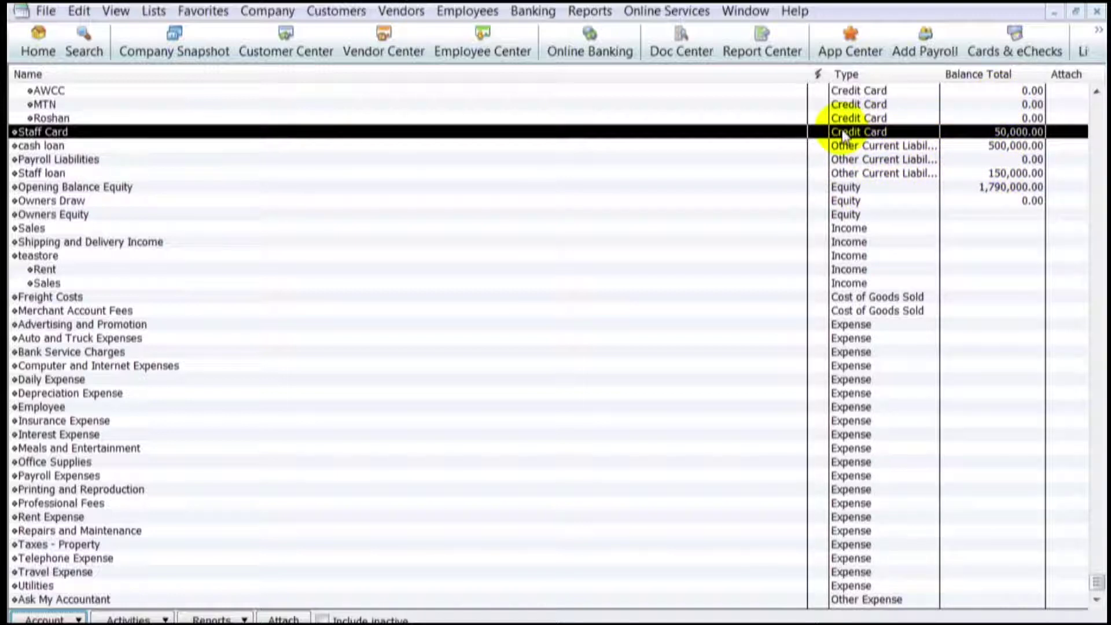
Start a new account of type Equity and name it "Equipment".
{"action": "left_click", "coordinate": [53, 617]}
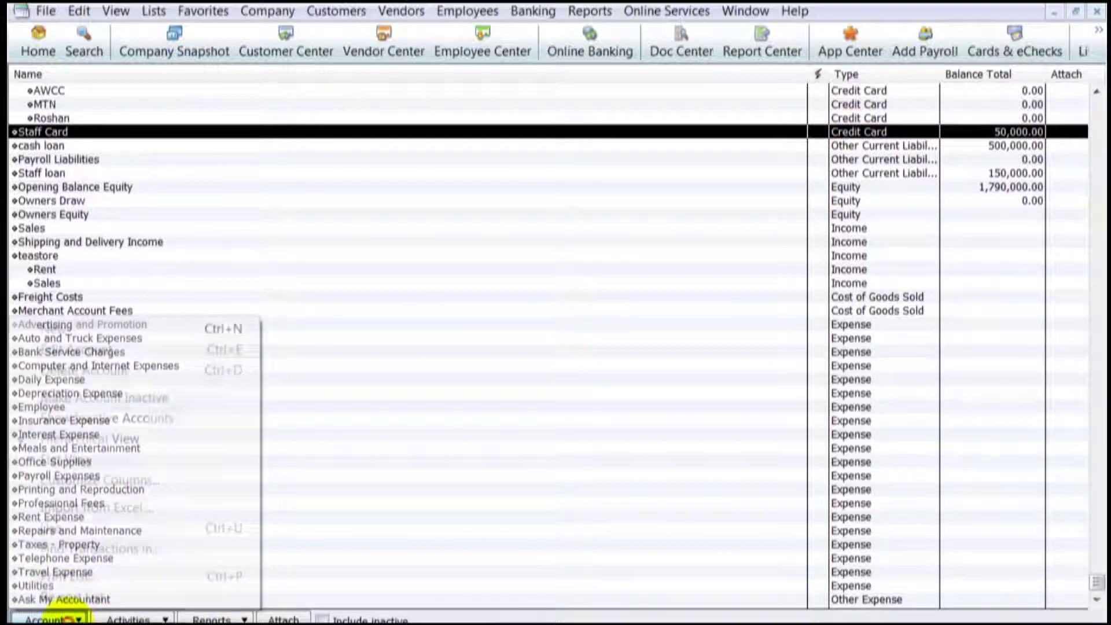
{"action": "left_click", "coordinate": [52, 329]}
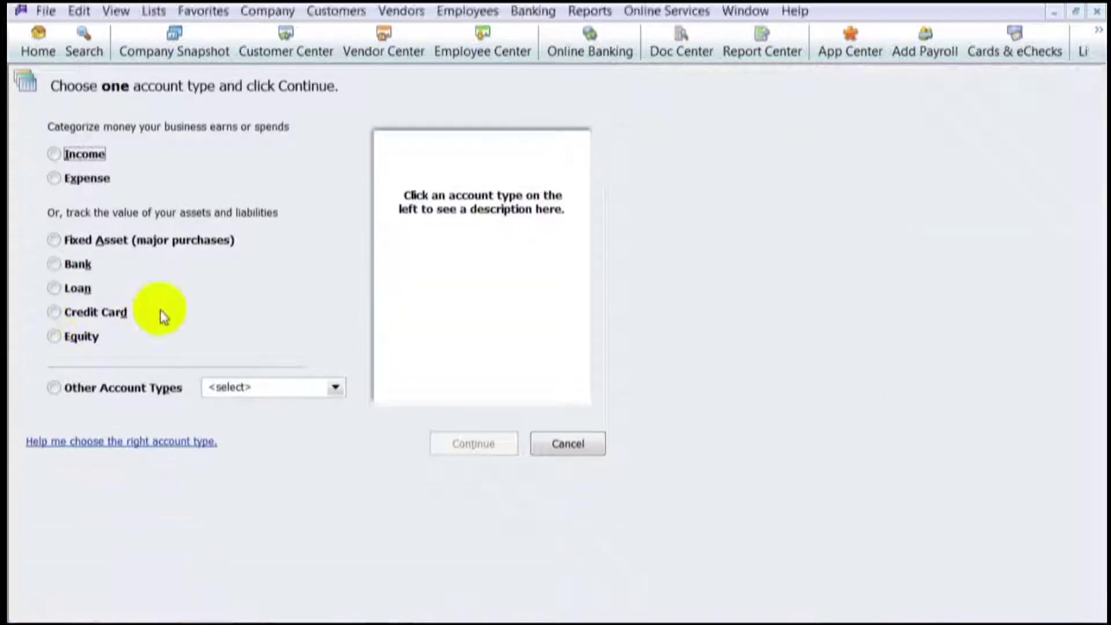
{"action": "left_click", "coordinate": [75, 341]}
{"action": "left_click", "coordinate": [460, 452]}
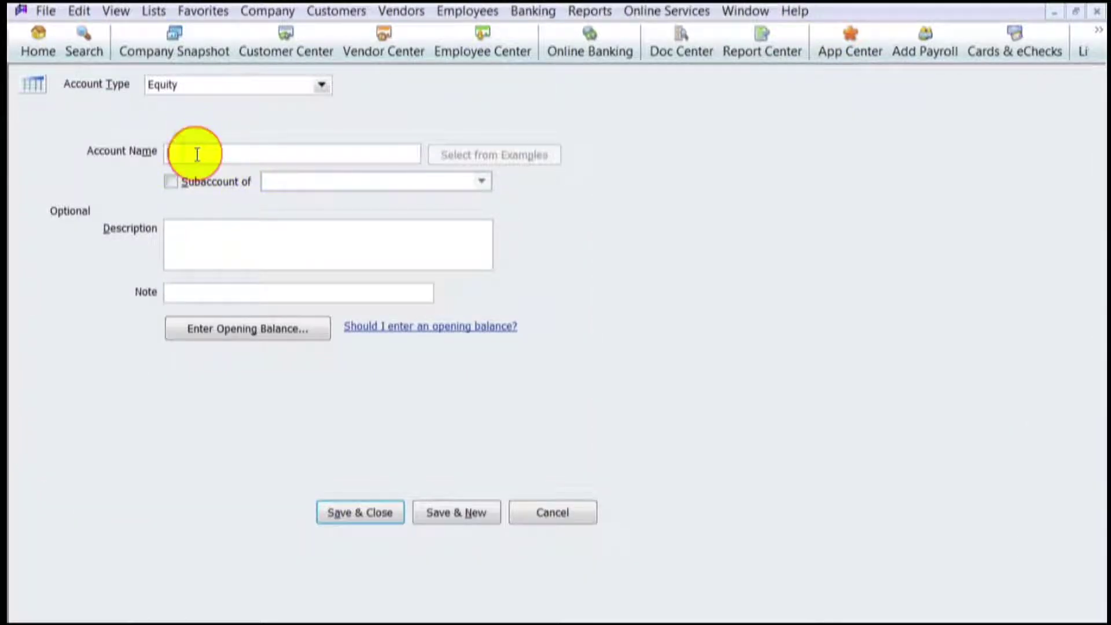
{"action": "left_click", "coordinate": [197, 154]}
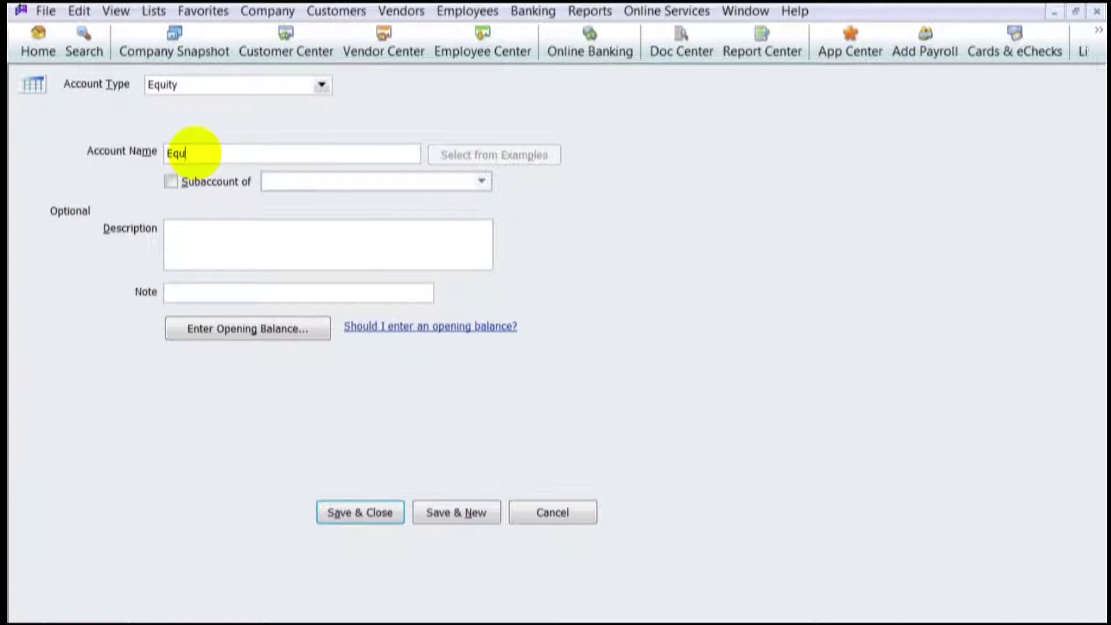
{"action": "type", "text": "Equipm"}
{"action": "type", "text": "pm"}
Give the Equipment account an opening balance of 60,000.00 as of 10/01/2017, save it and check its entry in the account list.
{"action": "left_click", "coordinate": [272, 333]}
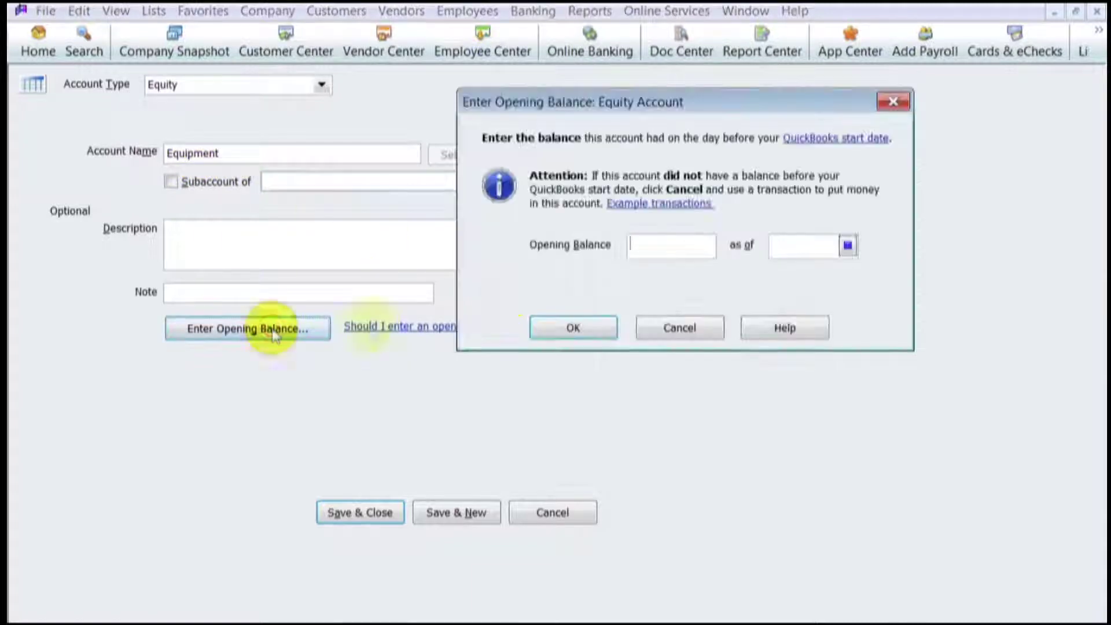
{"action": "type", "text": "600000.00"}
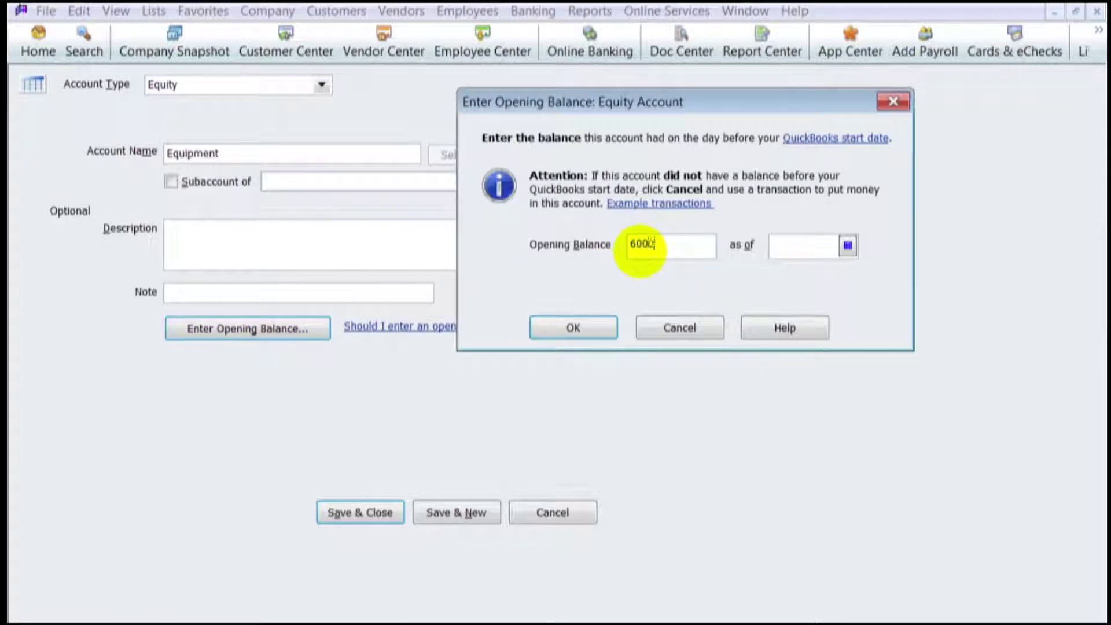
{"action": "left_click", "coordinate": [848, 246]}
{"action": "left_click", "coordinate": [779, 270]}
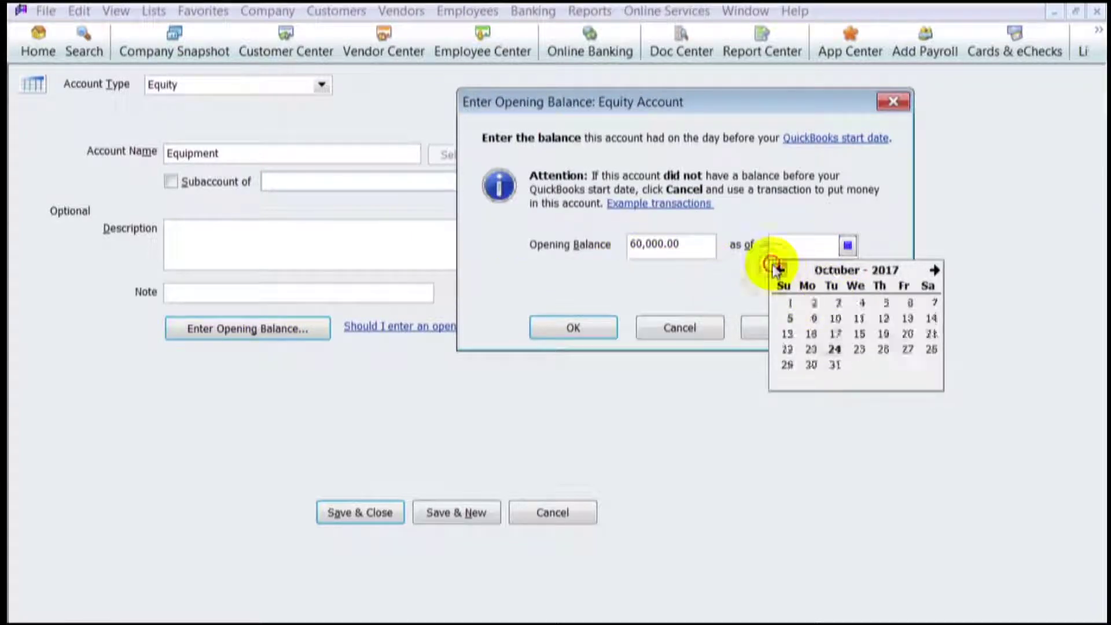
{"action": "left_click", "coordinate": [788, 303]}
{"action": "left_click", "coordinate": [582, 327]}
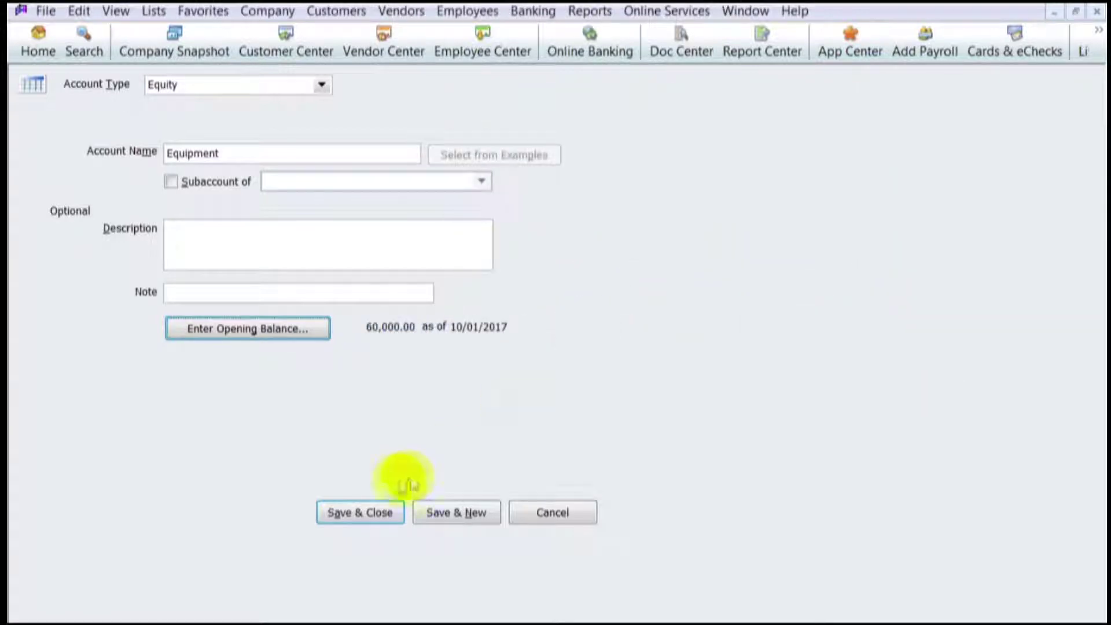
{"action": "left_click", "coordinate": [380, 512]}
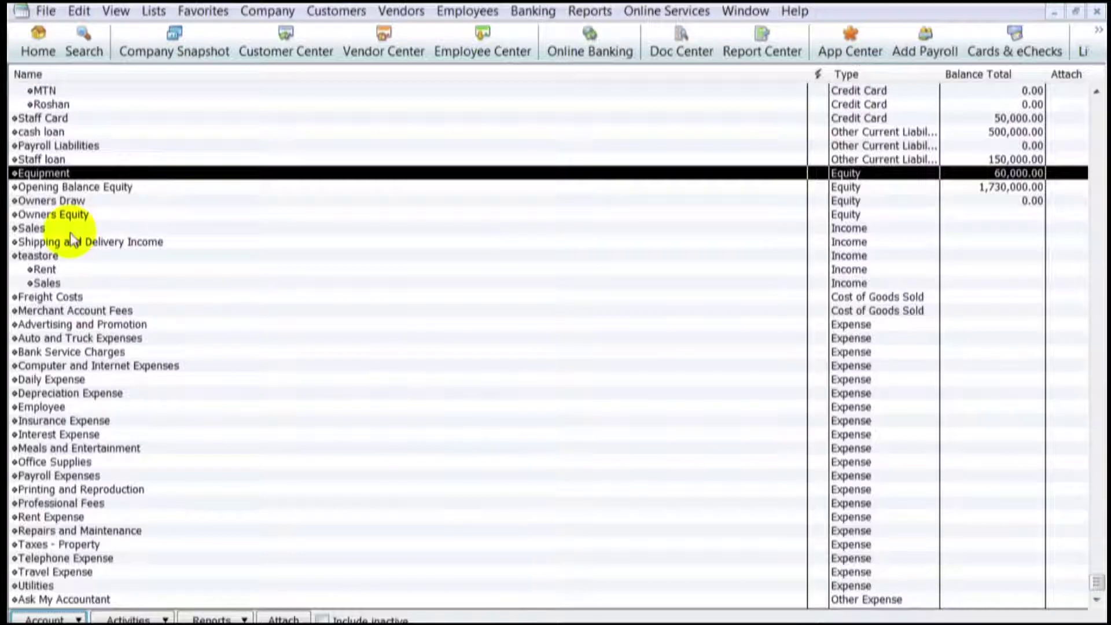
{"action": "left_click", "coordinate": [845, 186]}
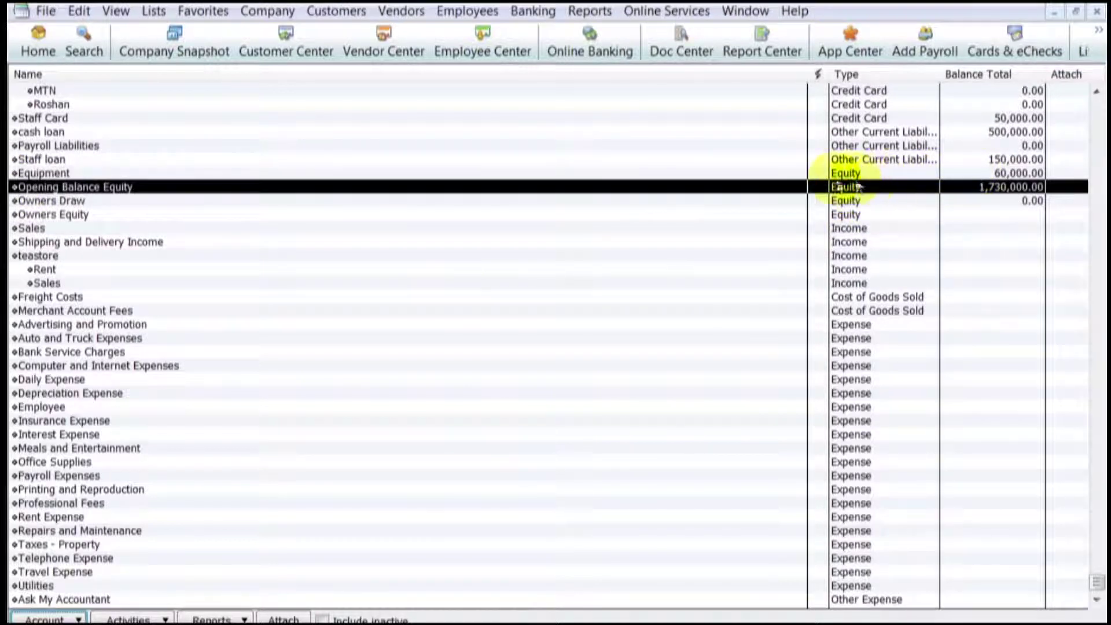
{"action": "left_click", "coordinate": [995, 173]}
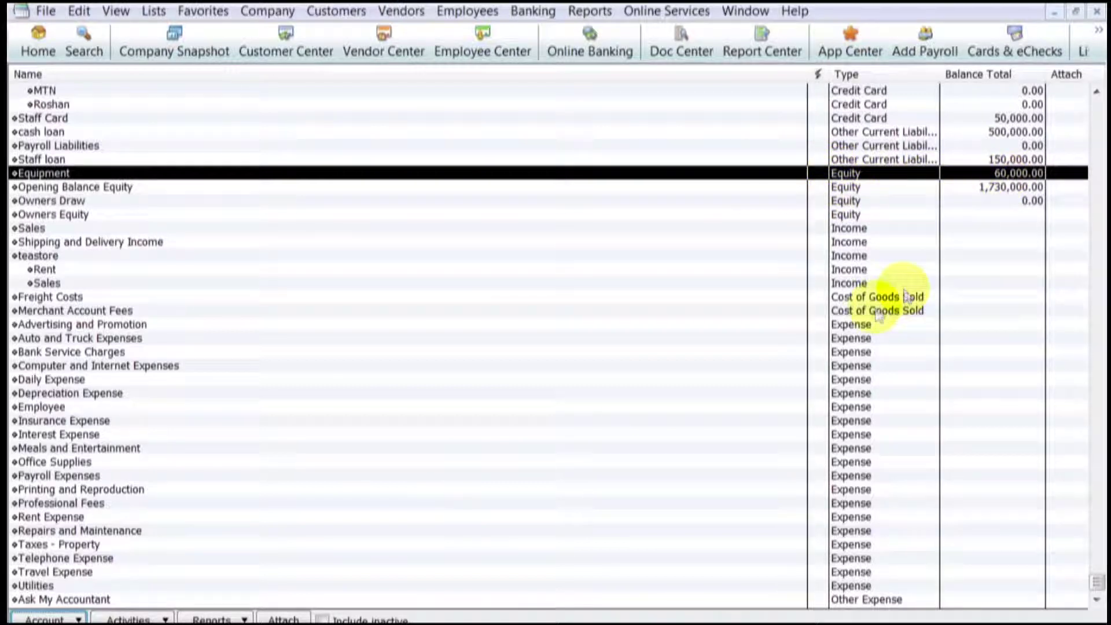
Start a new account, examine the choices under other account types, and cancel without creating one.
{"action": "left_click", "coordinate": [65, 618]}
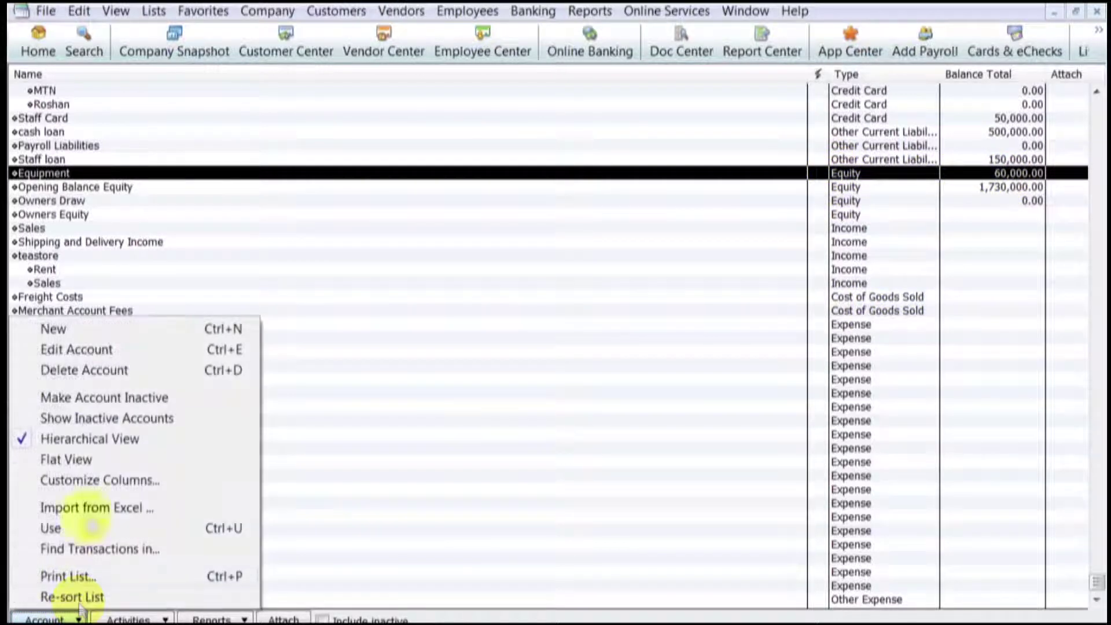
{"action": "left_click", "coordinate": [82, 334]}
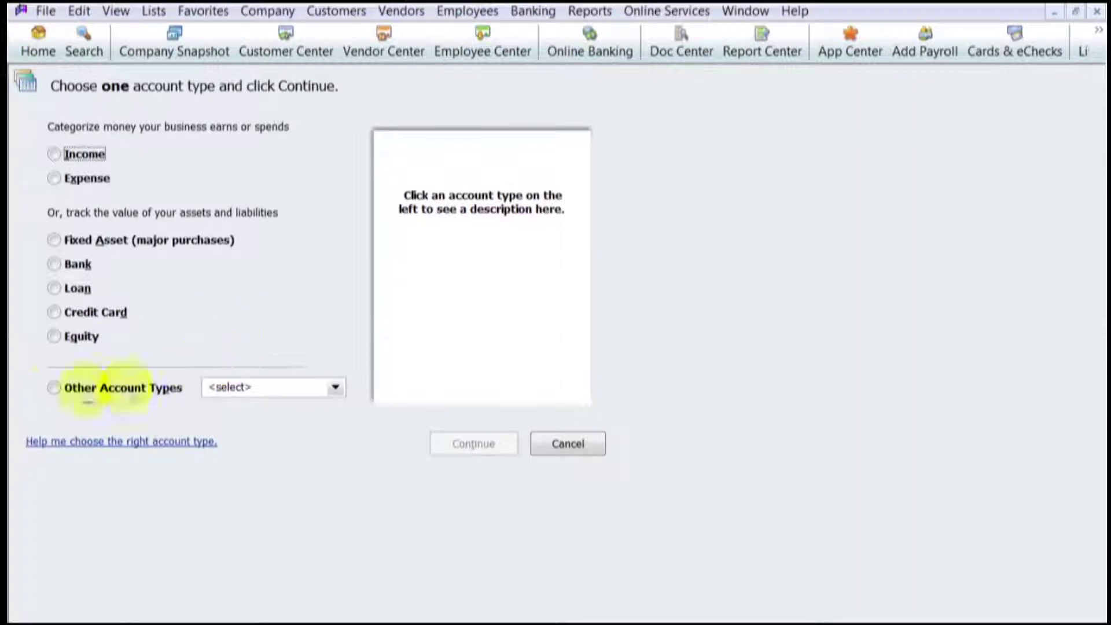
{"action": "left_click", "coordinate": [139, 398]}
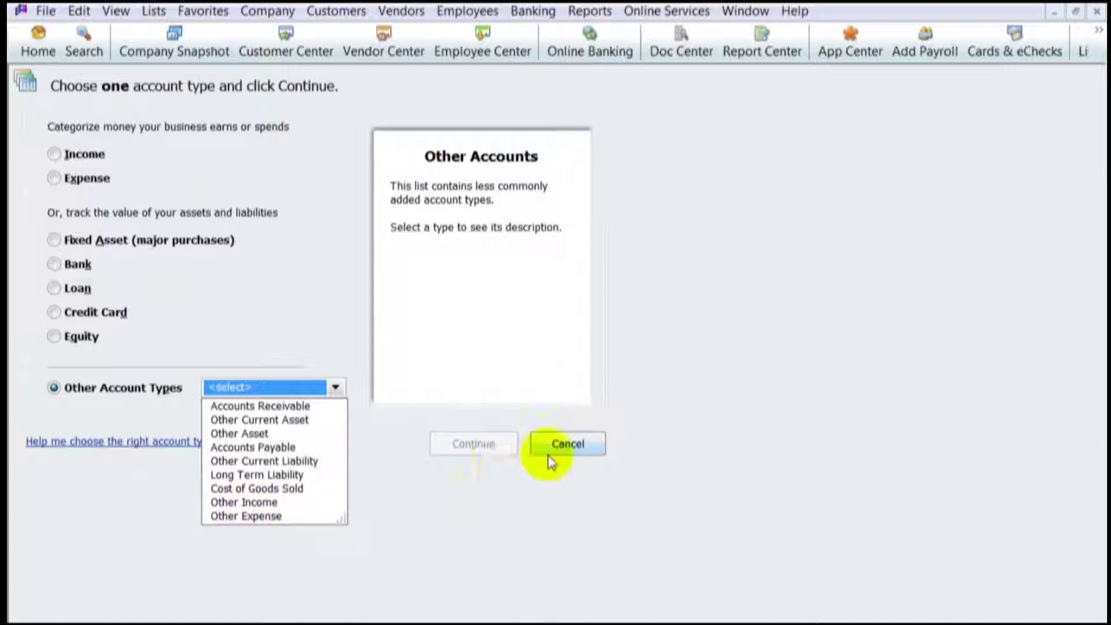
{"action": "left_click", "coordinate": [564, 445]}
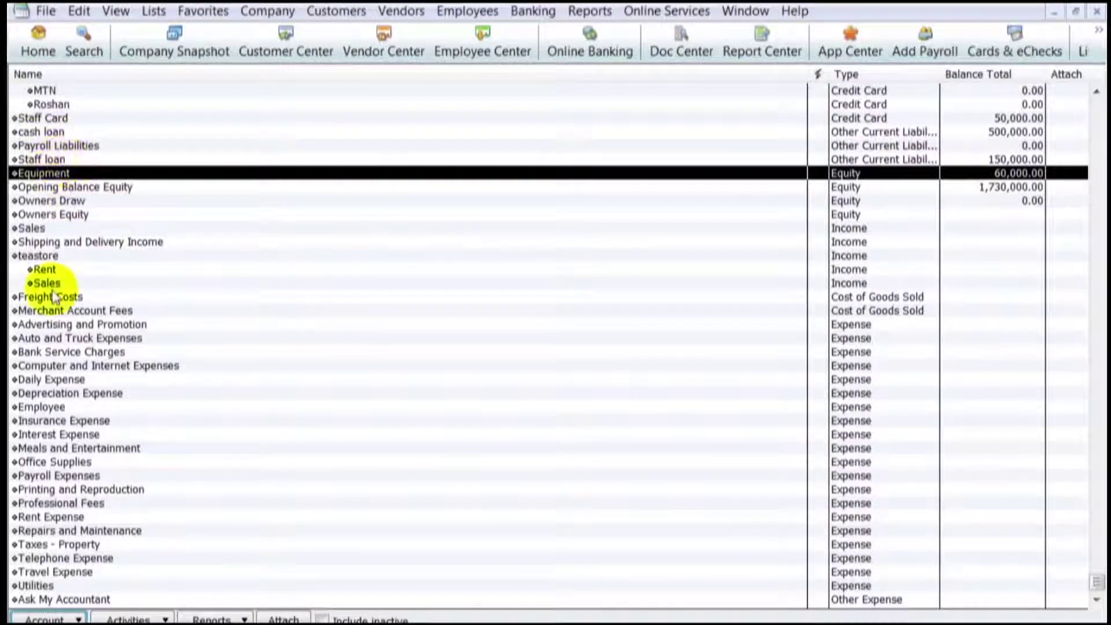
Open the Equipment account for editing to review its fields, and close it without changes.
{"action": "left_click", "coordinate": [58, 617]}
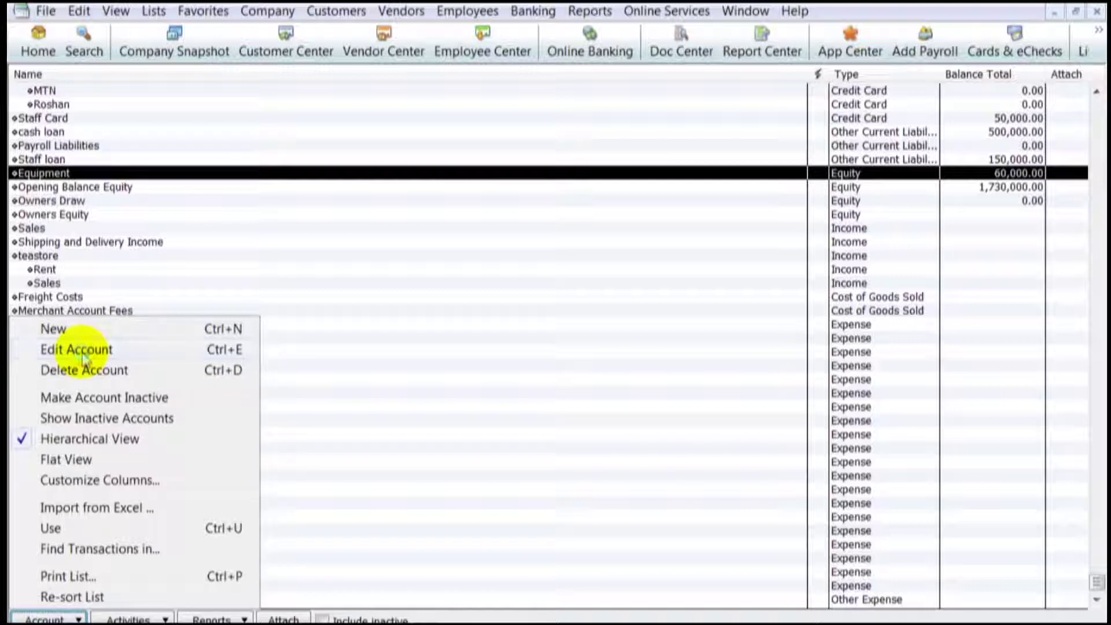
{"action": "left_click", "coordinate": [144, 344]}
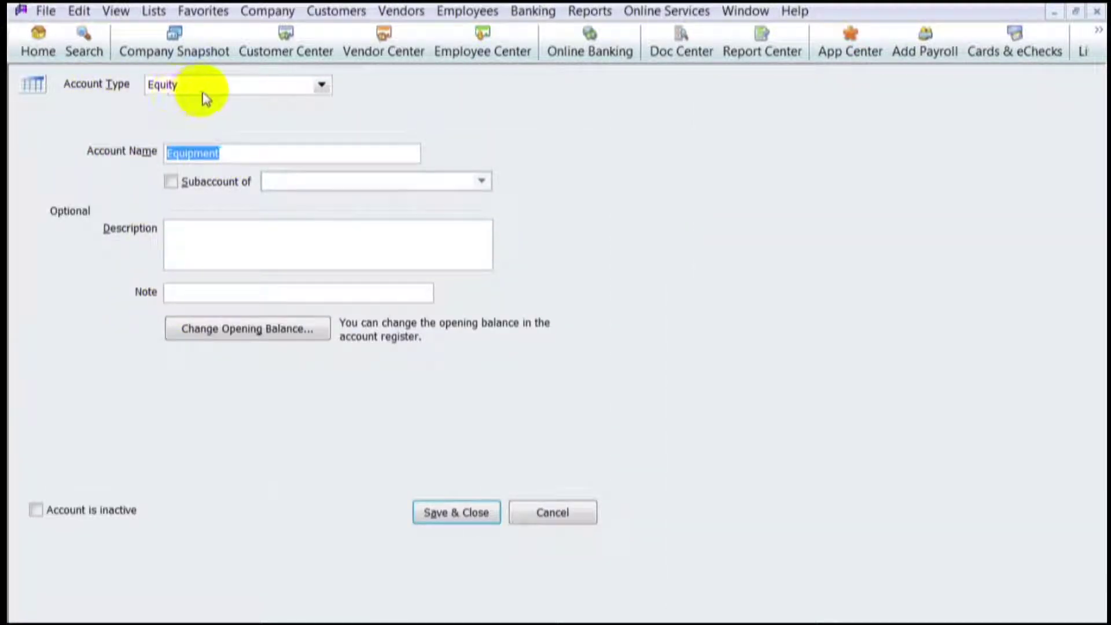
{"action": "left_click", "coordinate": [552, 513]}
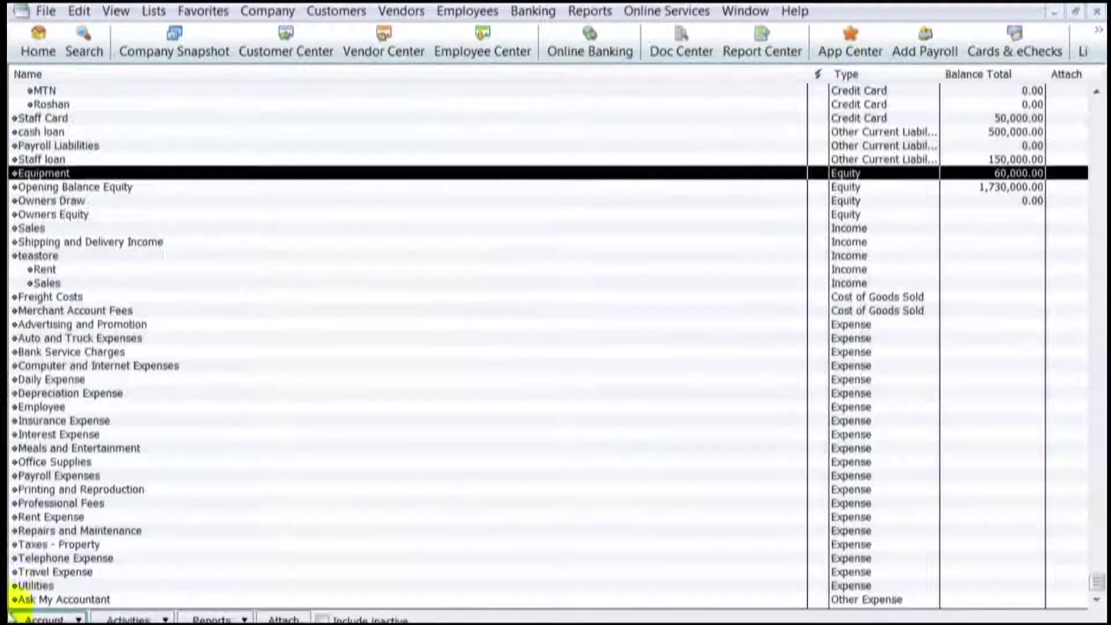
Make the Equipment equity account inactive in the chart of accounts.
{"action": "left_click", "coordinate": [58, 618]}
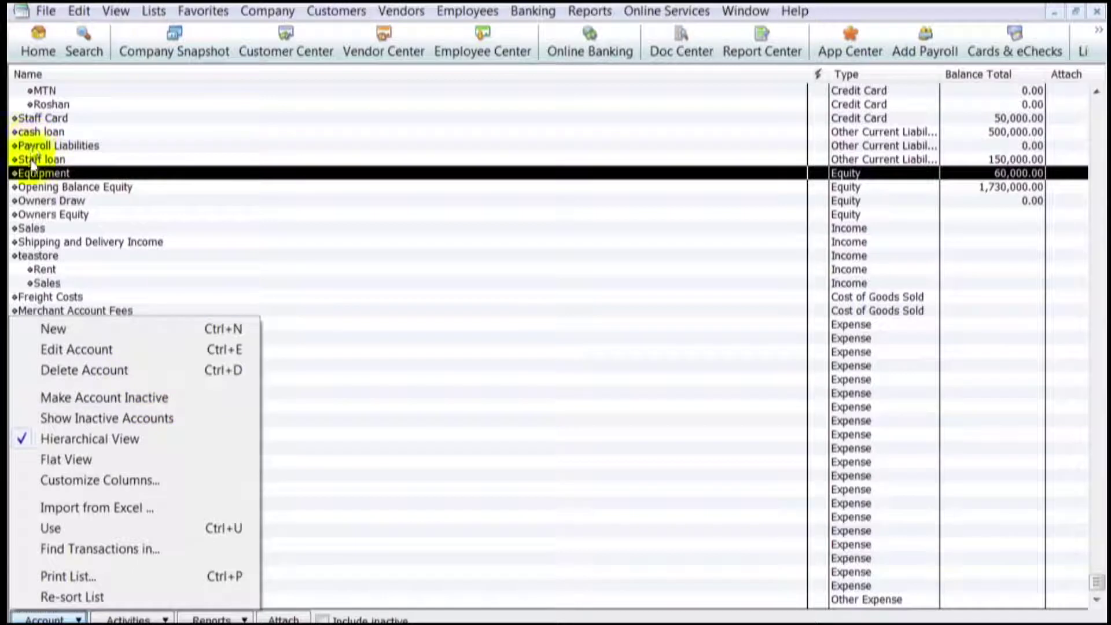
{"action": "left_click", "coordinate": [32, 182]}
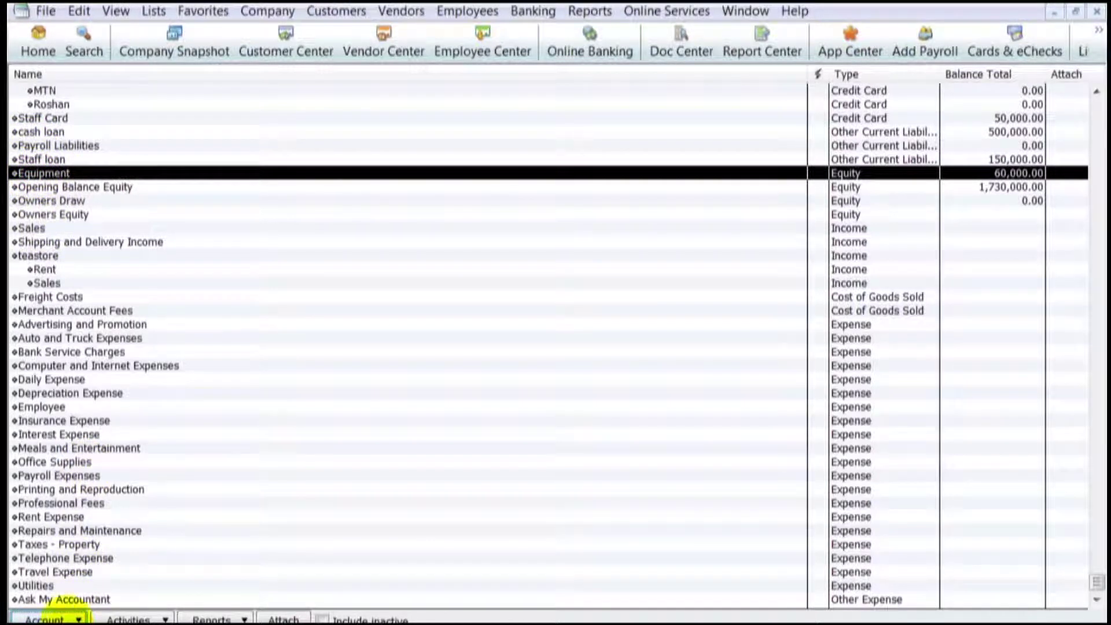
{"action": "left_click", "coordinate": [58, 618]}
{"action": "left_click", "coordinate": [101, 399]}
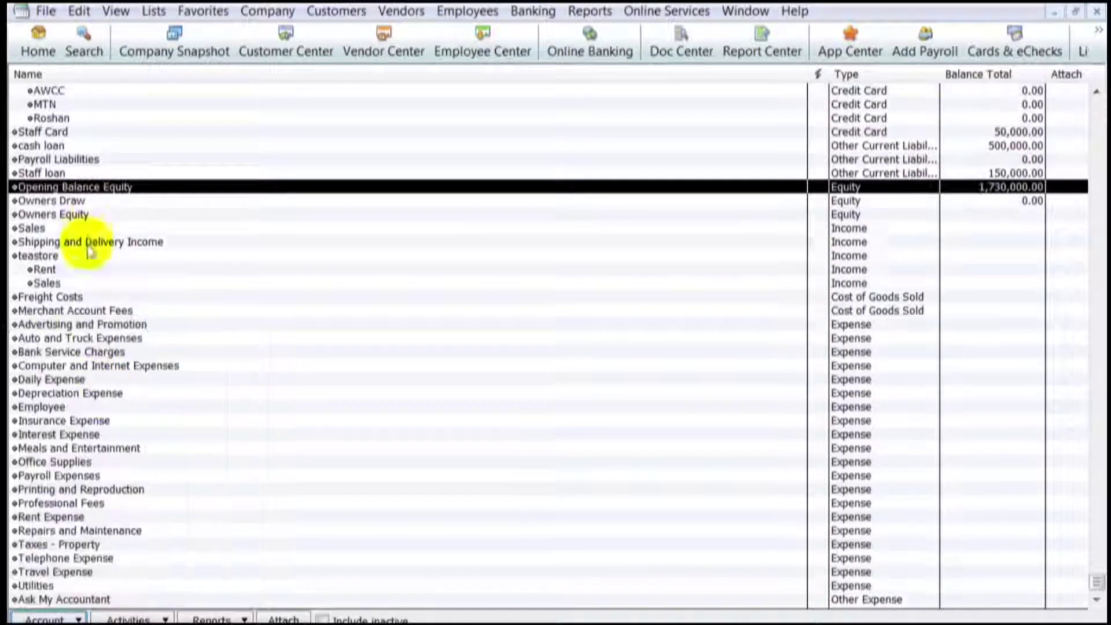
Reactivate the inactive Equitment equity account from the full account list and hide the remaining inactive accounts.
{"action": "left_click", "coordinate": [58, 618]}
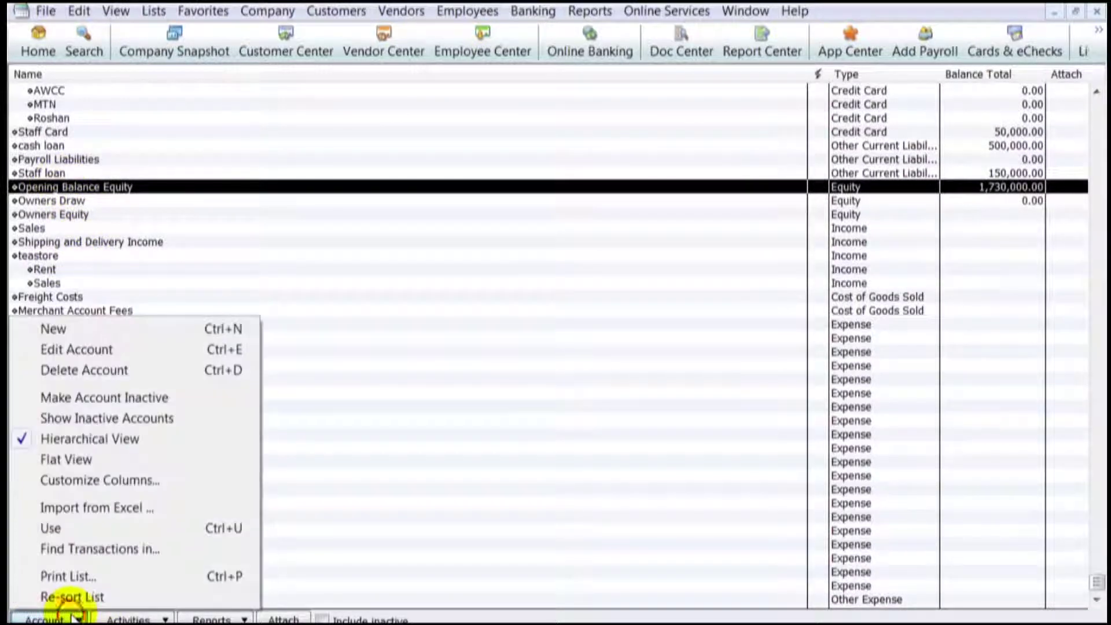
{"action": "left_click", "coordinate": [111, 418]}
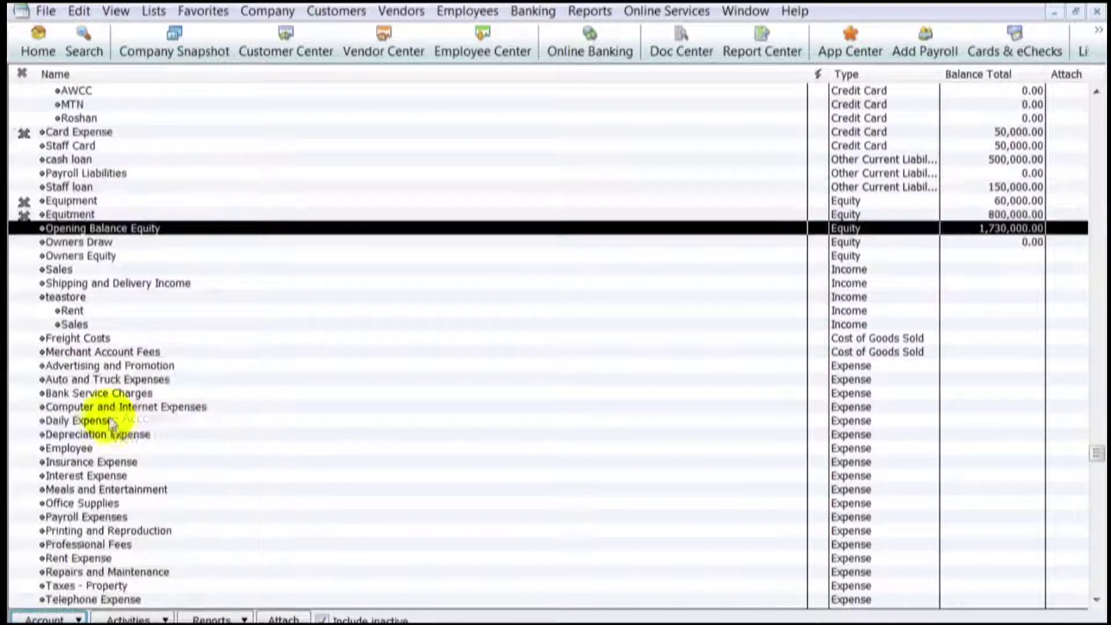
{"action": "right_click", "coordinate": [46, 216]}
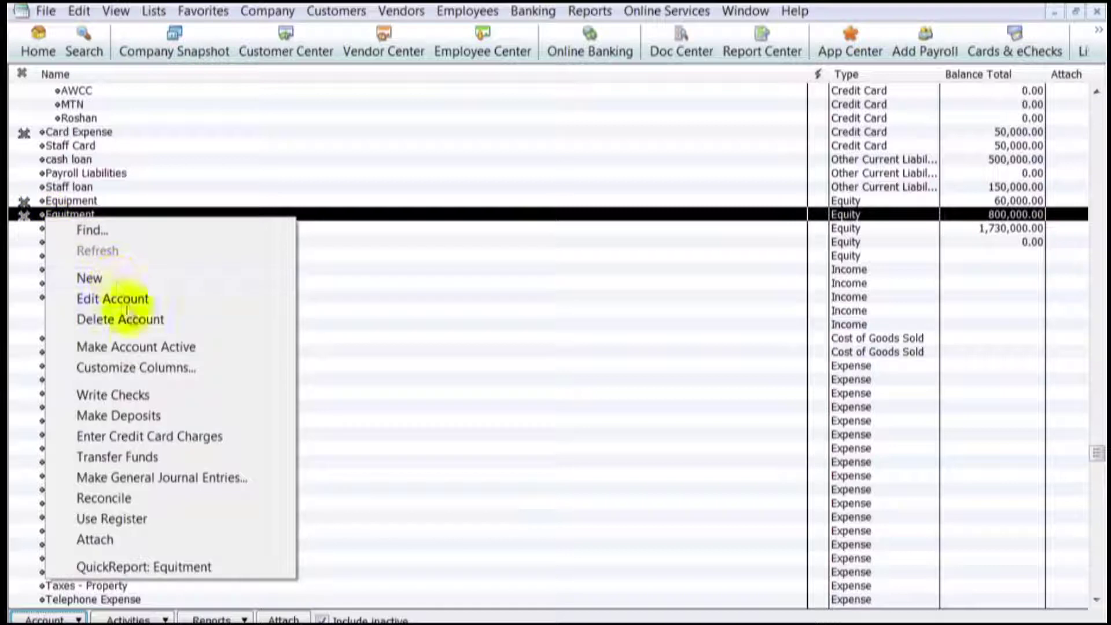
{"action": "left_click", "coordinate": [140, 347]}
{"action": "left_click", "coordinate": [46, 619]}
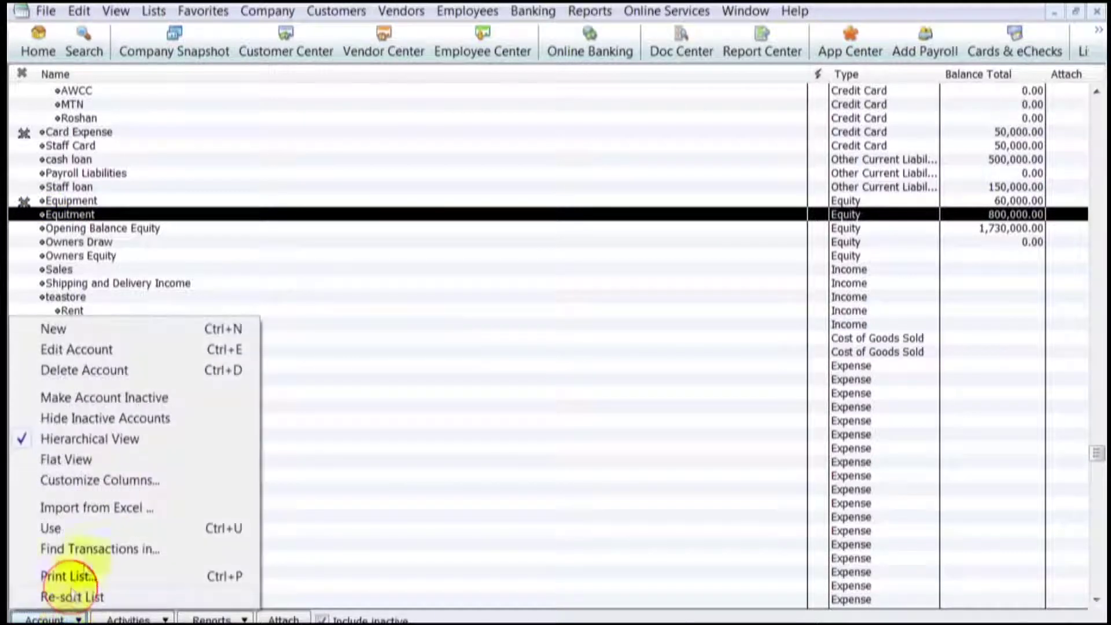
{"action": "left_click", "coordinate": [80, 420]}
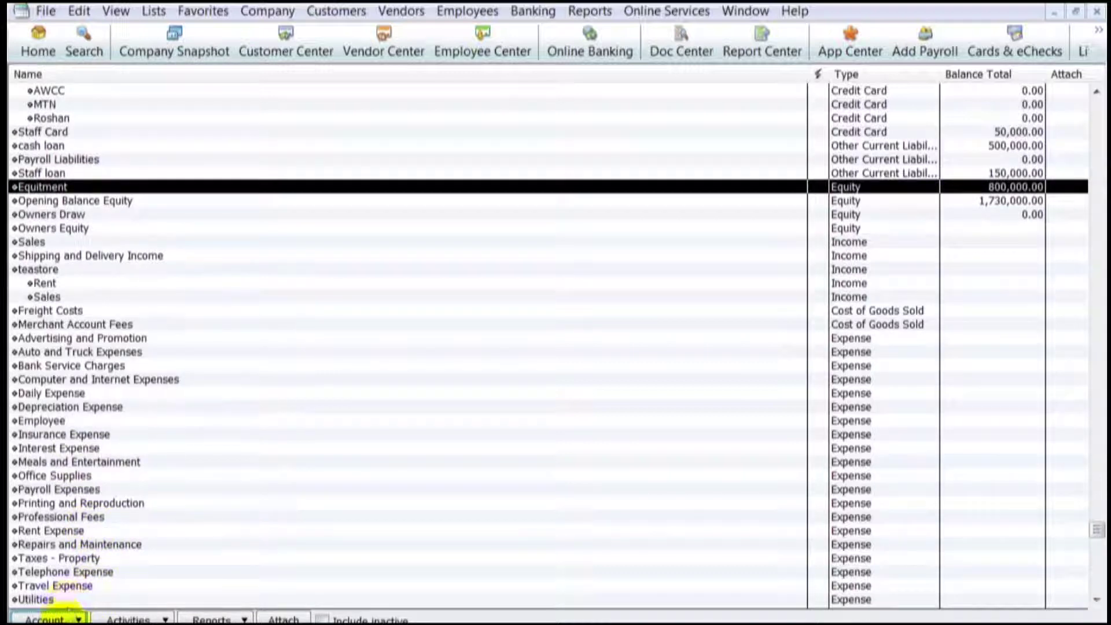
Switch the account list to flat view and back to hierarchical view.
{"action": "left_click", "coordinate": [55, 619]}
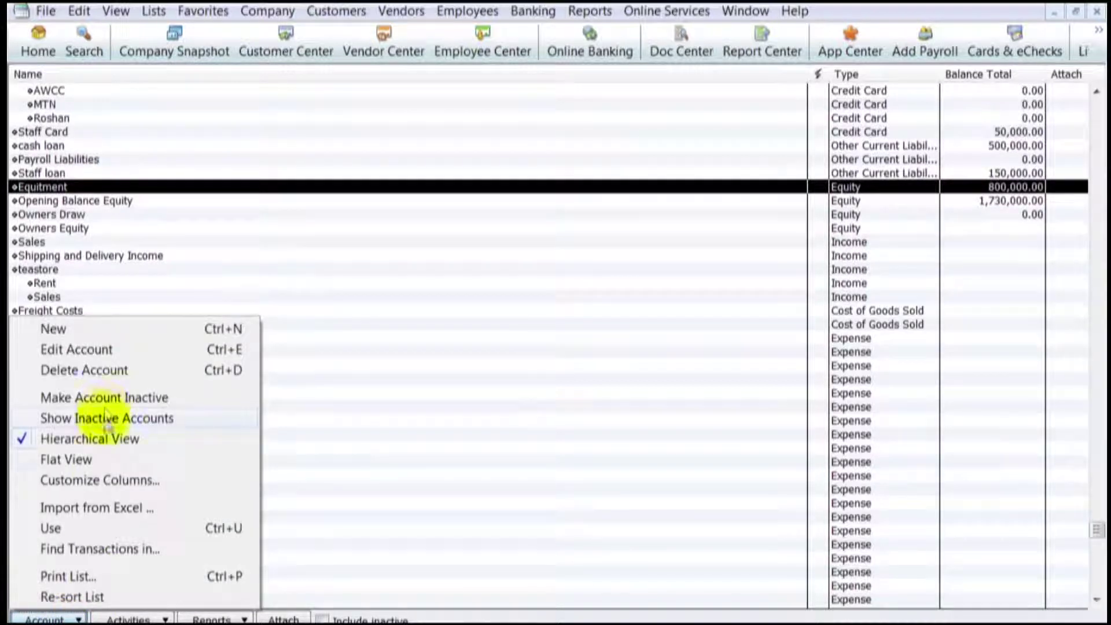
{"action": "left_click", "coordinate": [80, 460]}
{"action": "left_click", "coordinate": [55, 617]}
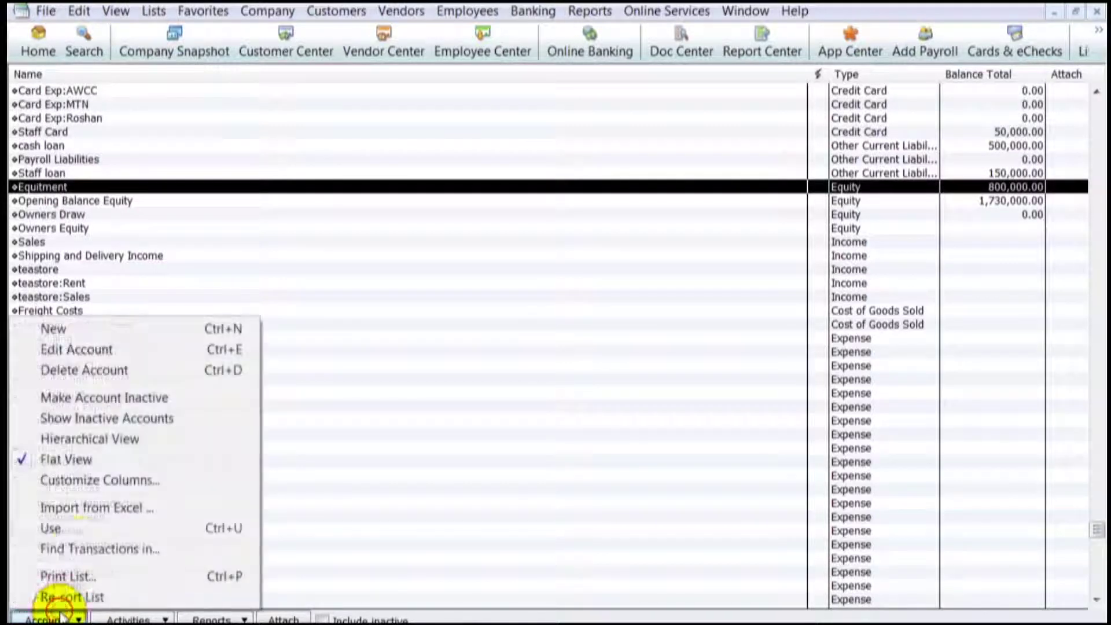
{"action": "left_click", "coordinate": [87, 438]}
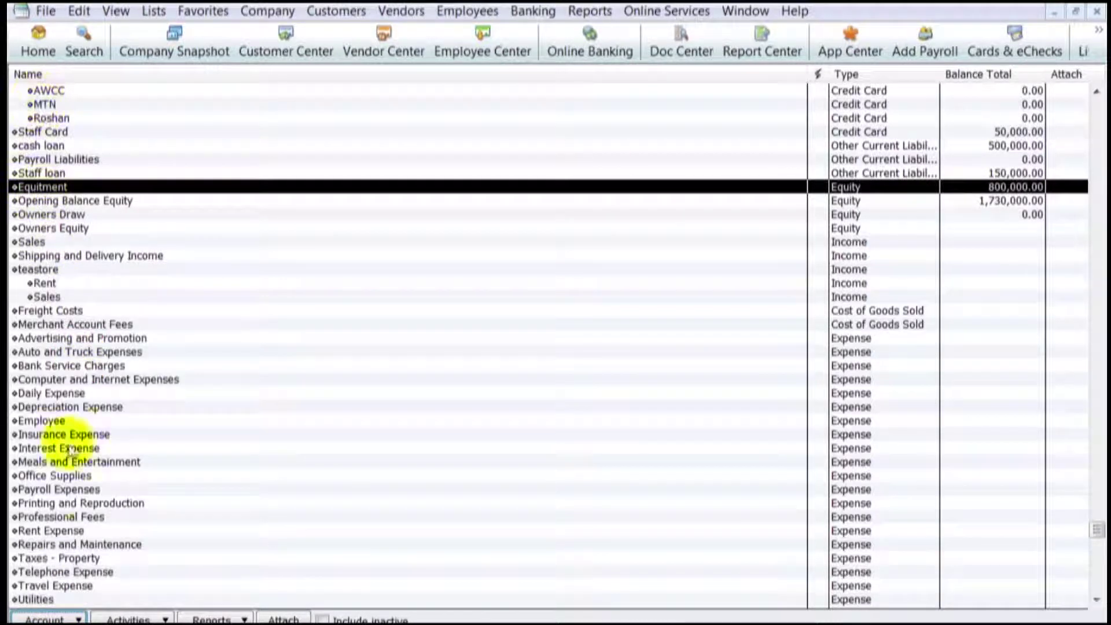
Add the Description column to the chart of accounts list.
{"action": "left_click", "coordinate": [81, 617]}
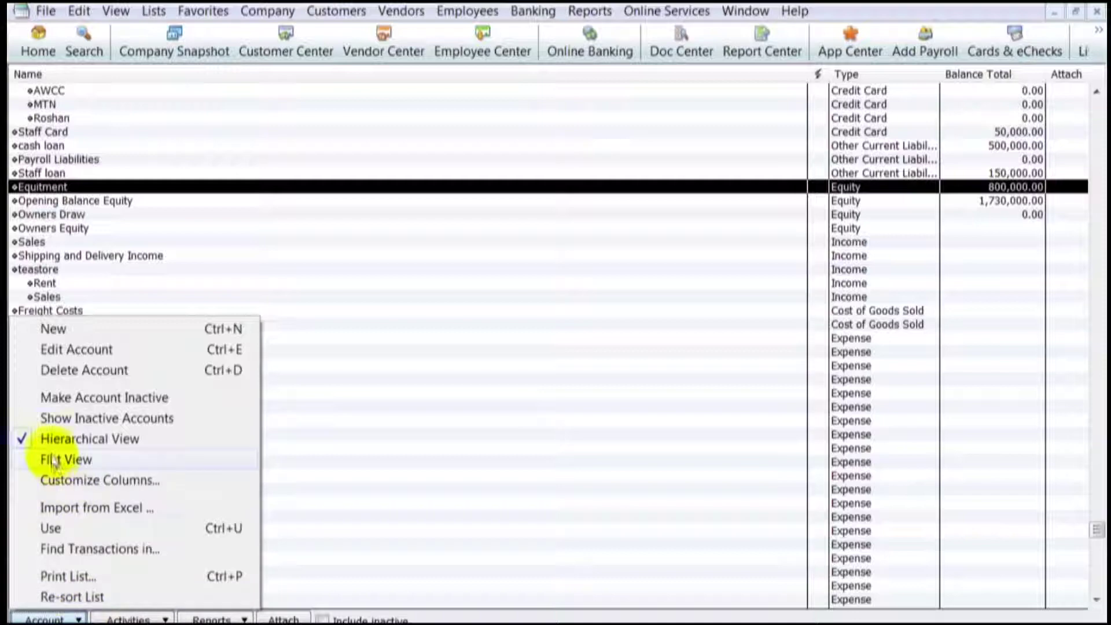
{"action": "left_click", "coordinate": [186, 482]}
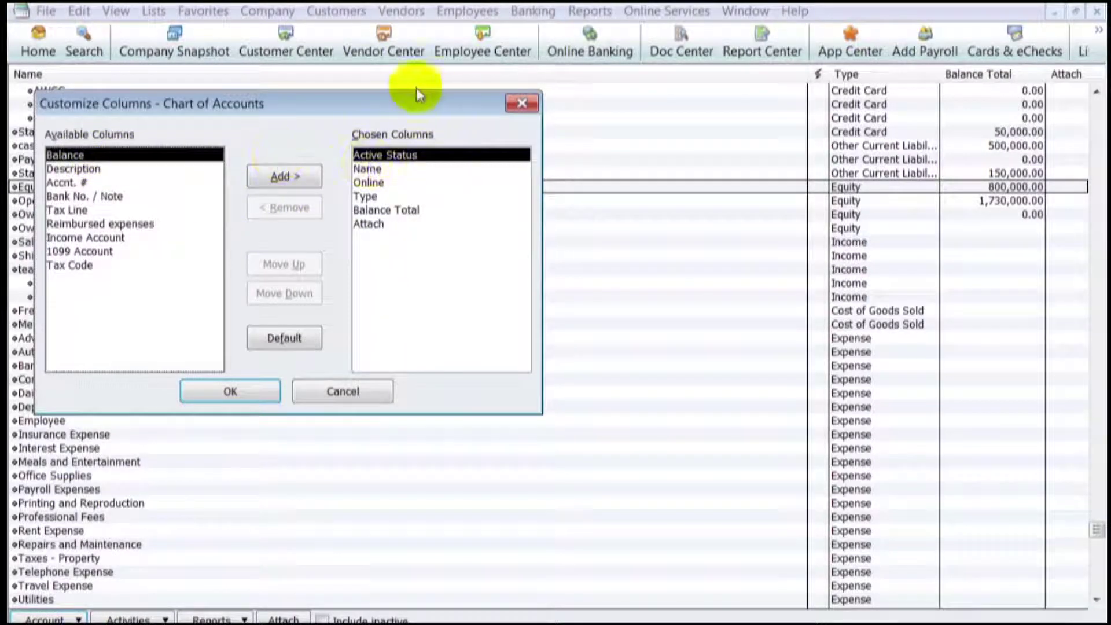
{"action": "left_click_drag", "start_coordinate": [311, 104], "coordinate": [409, 261]}
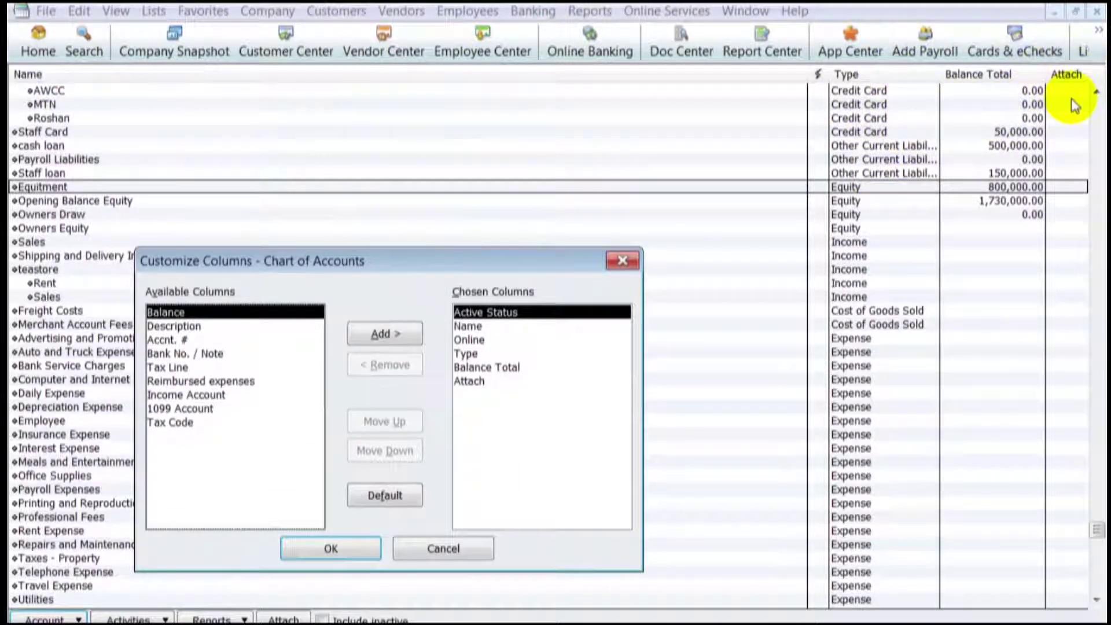
{"action": "left_click", "coordinate": [175, 327]}
{"action": "left_click", "coordinate": [382, 334]}
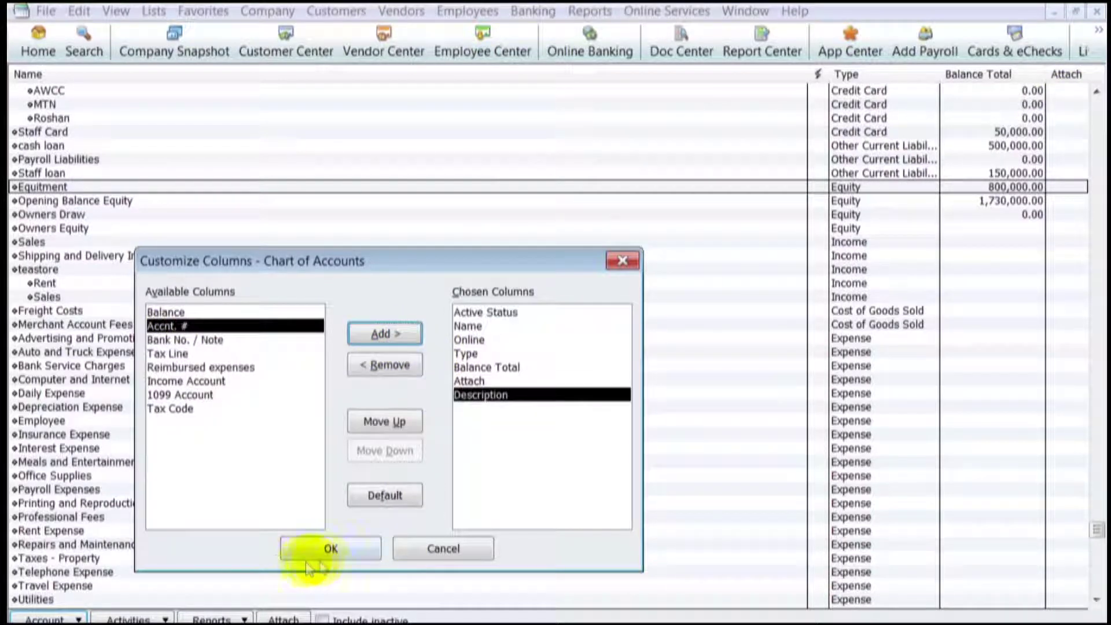
{"action": "left_click", "coordinate": [330, 549]}
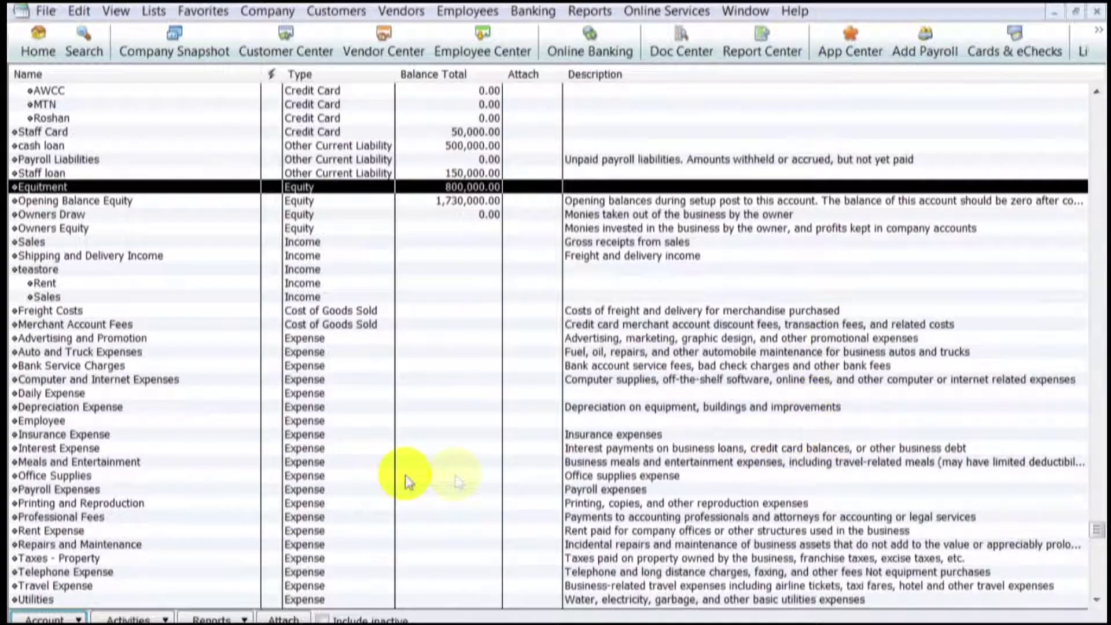
Remove the Description column from the chart of accounts list.
{"action": "left_click", "coordinate": [46, 618]}
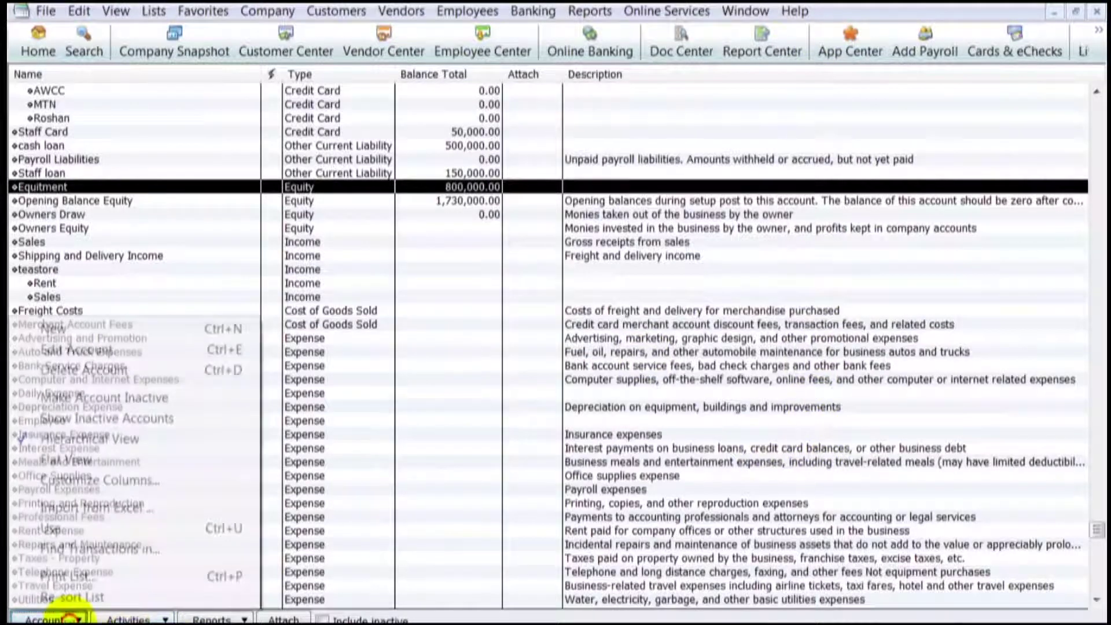
{"action": "left_click", "coordinate": [70, 480]}
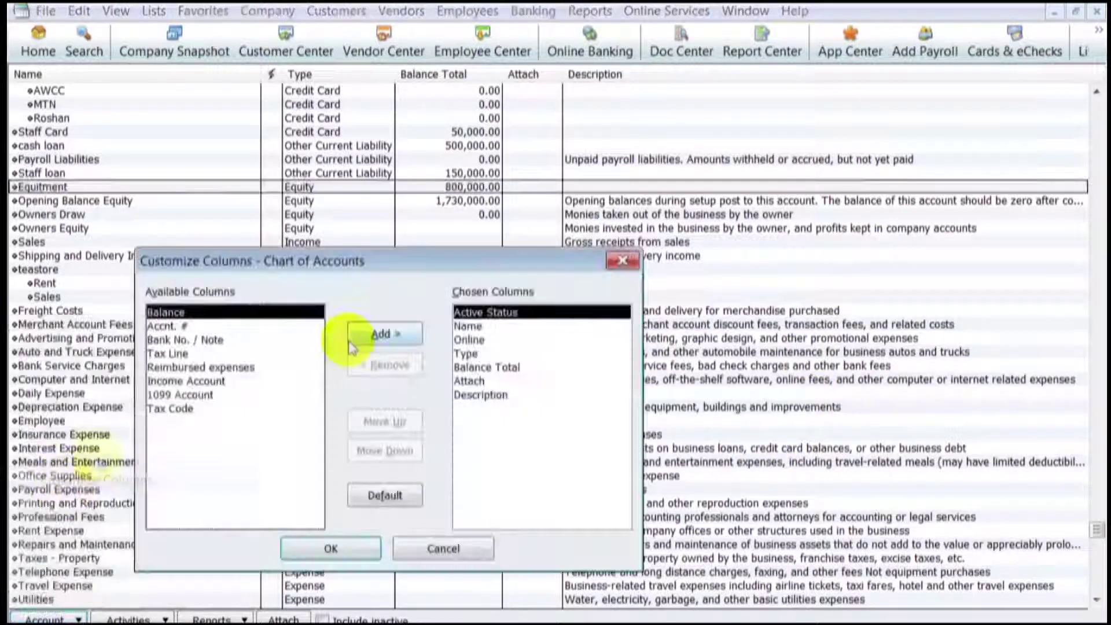
{"action": "left_click", "coordinate": [474, 395]}
{"action": "left_click", "coordinate": [370, 367]}
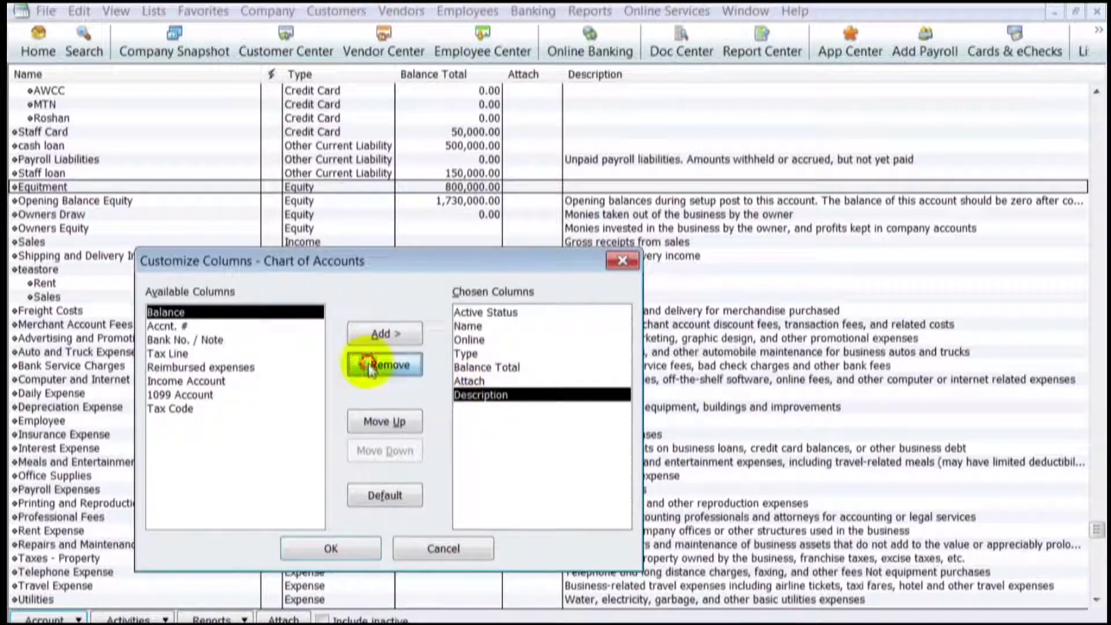
{"action": "left_click", "coordinate": [324, 549]}
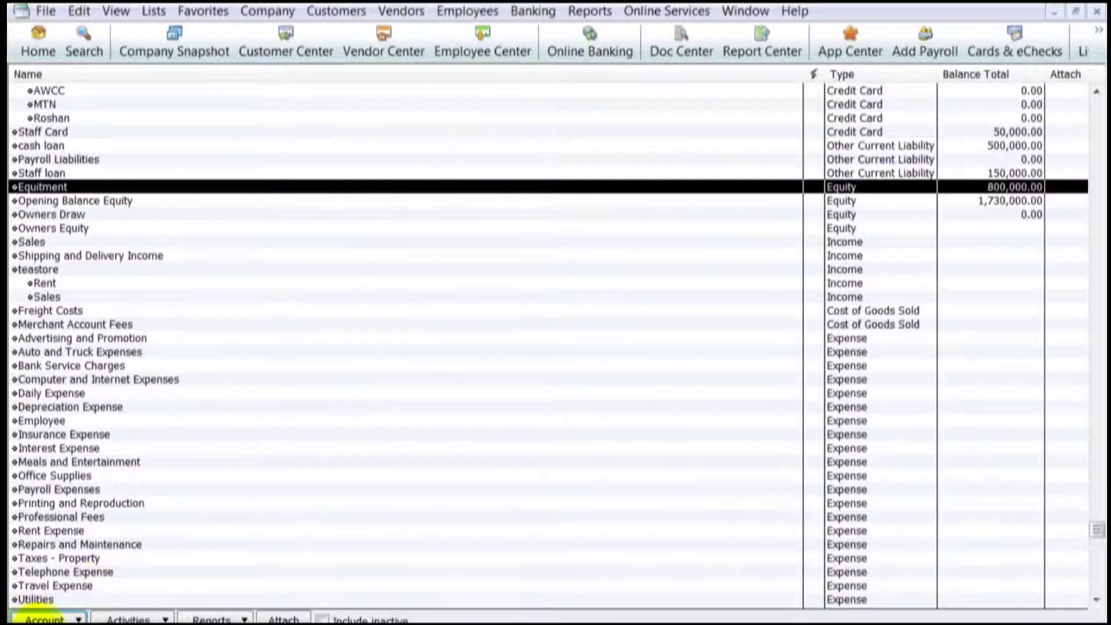
Preview the chart of accounts printout in portrait orientation and cancel without printing.
{"action": "left_click", "coordinate": [53, 615]}
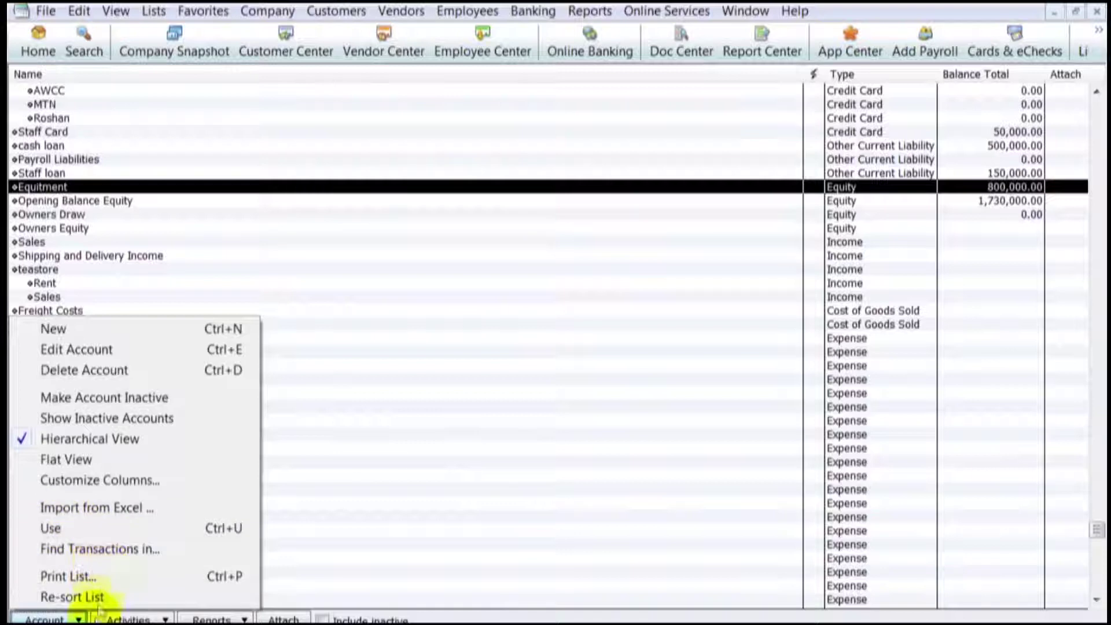
{"action": "left_click", "coordinate": [148, 575]}
{"action": "left_click", "coordinate": [488, 328]}
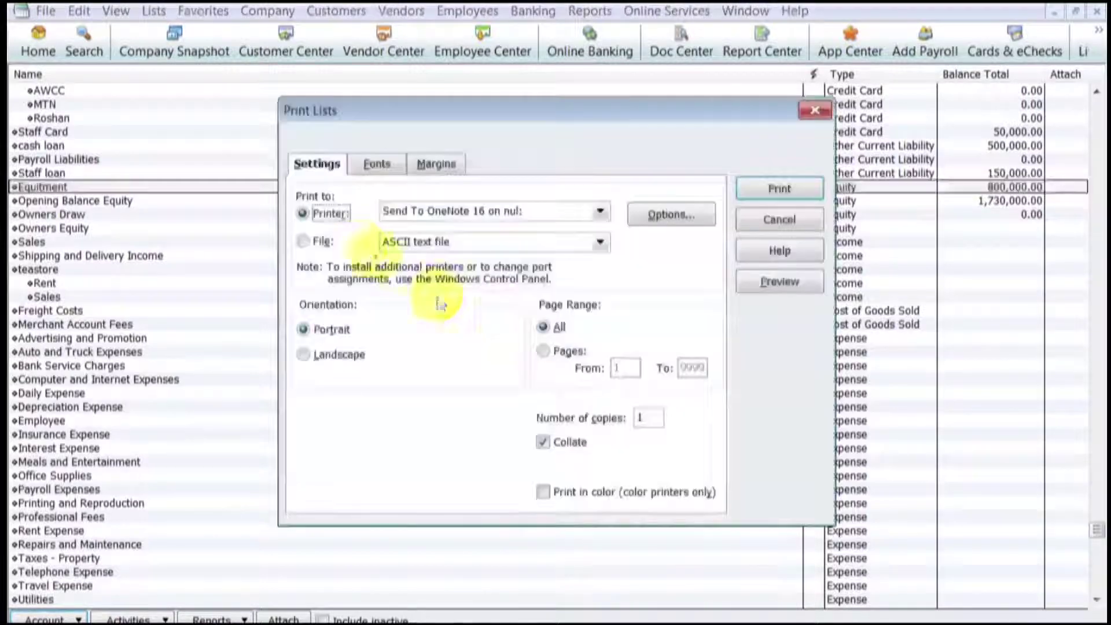
{"action": "left_click", "coordinate": [750, 280]}
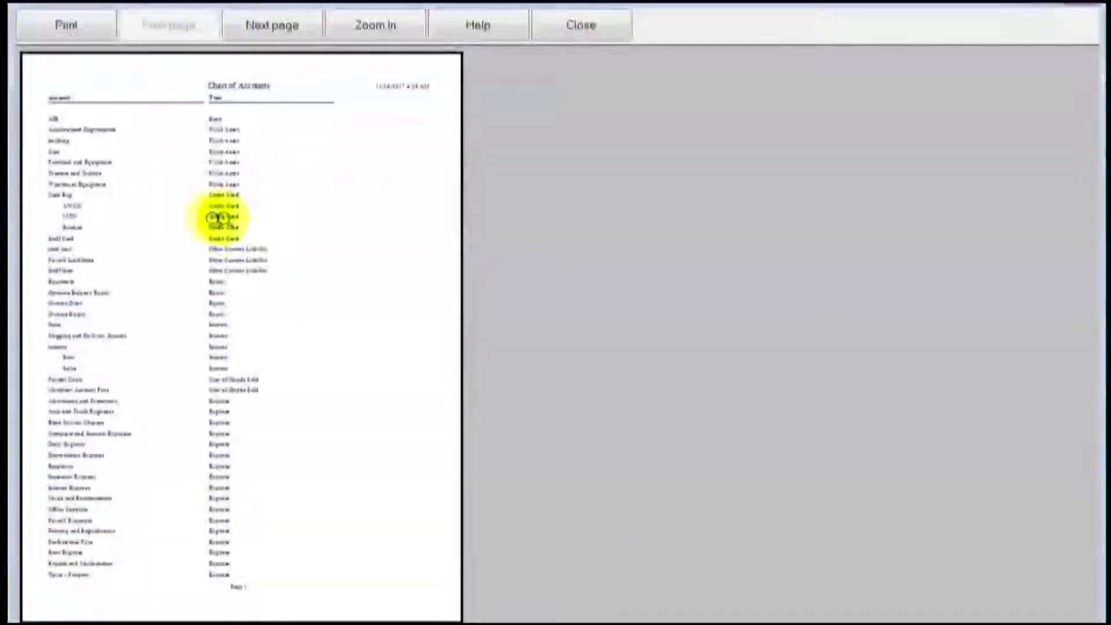
{"action": "left_click", "coordinate": [188, 151]}
{"action": "left_click", "coordinate": [182, 142]}
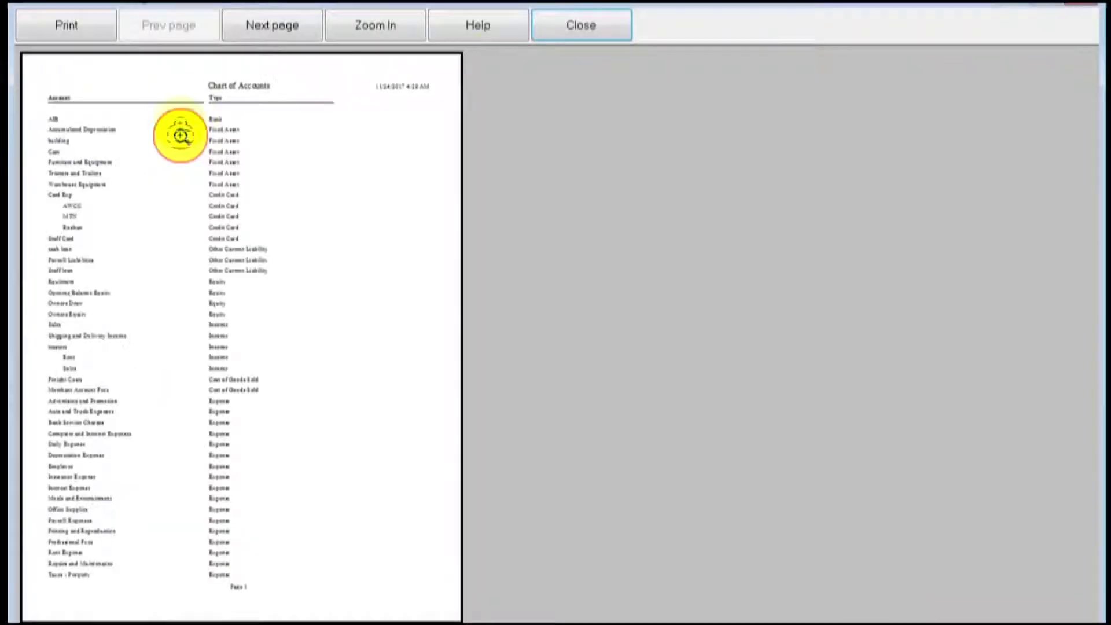
{"action": "left_click", "coordinate": [566, 34]}
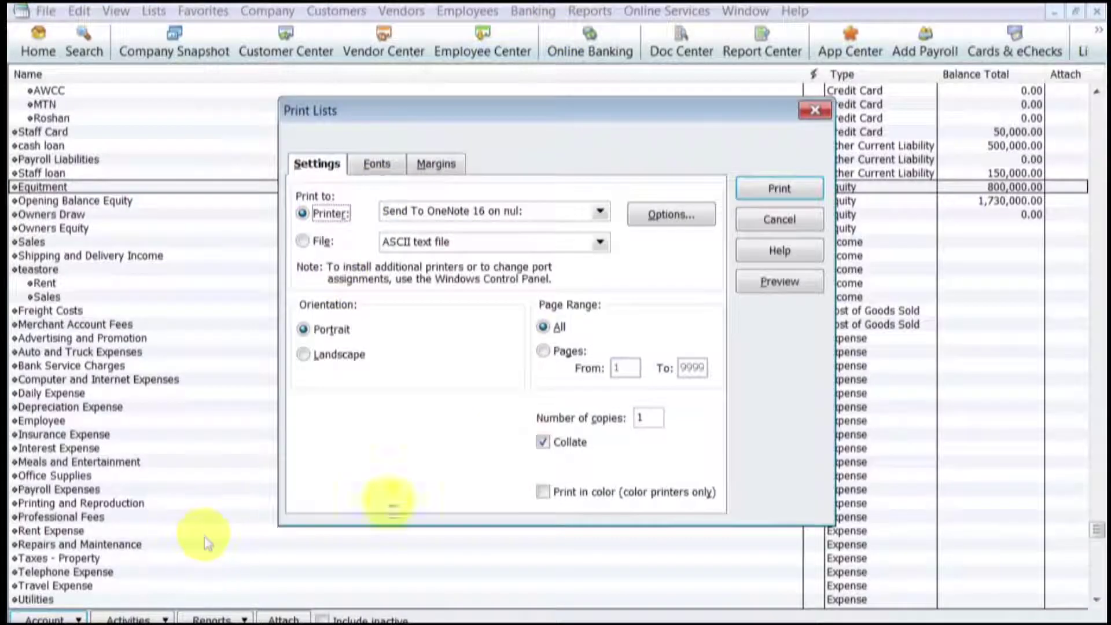
{"action": "left_click", "coordinate": [780, 219]}
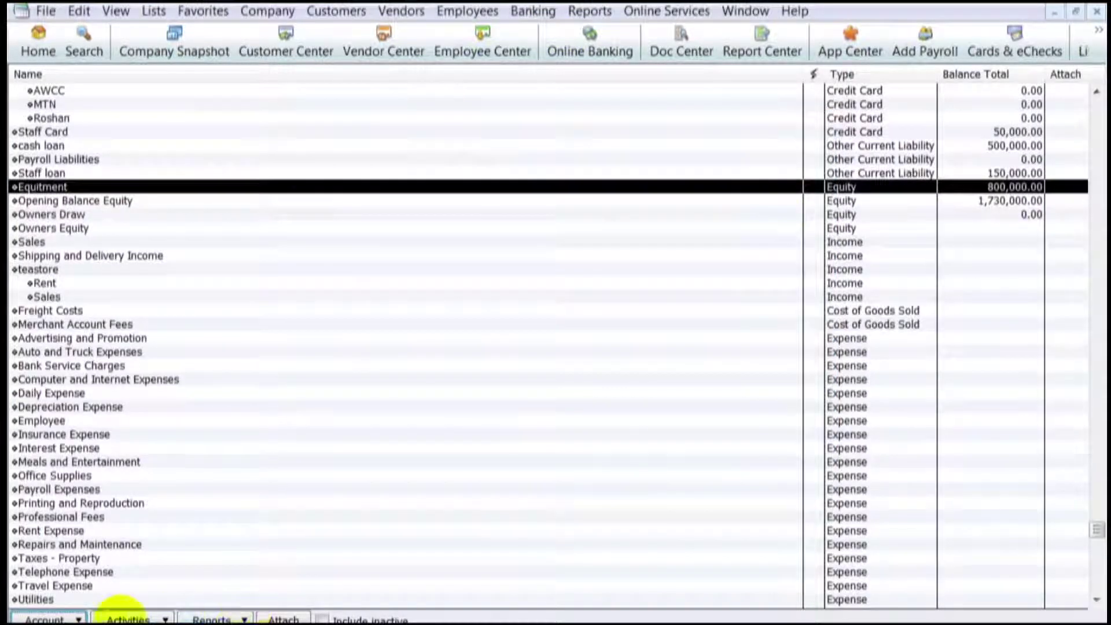
{"action": "left_click", "coordinate": [138, 618]}
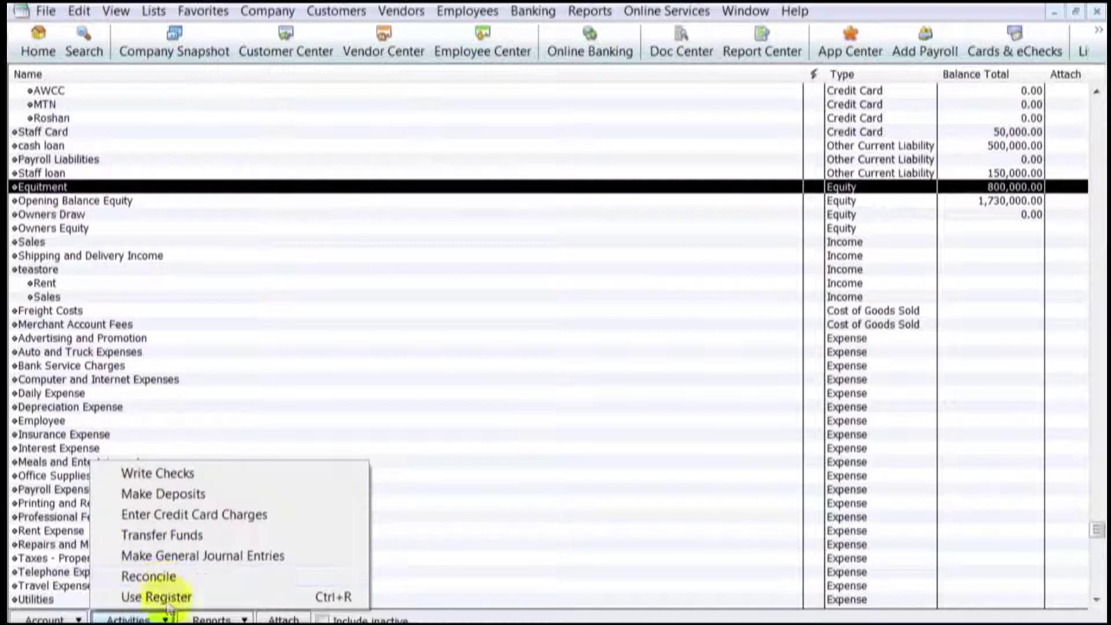
{"action": "left_click", "coordinate": [232, 618]}
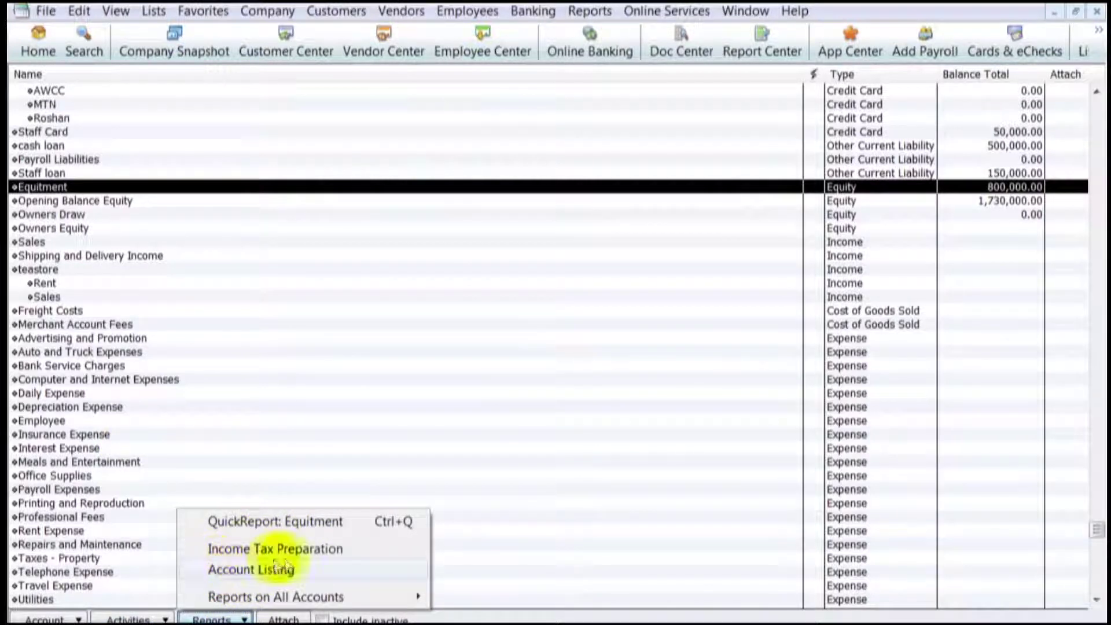
{"action": "mouse_move", "coordinate": [278, 596]}
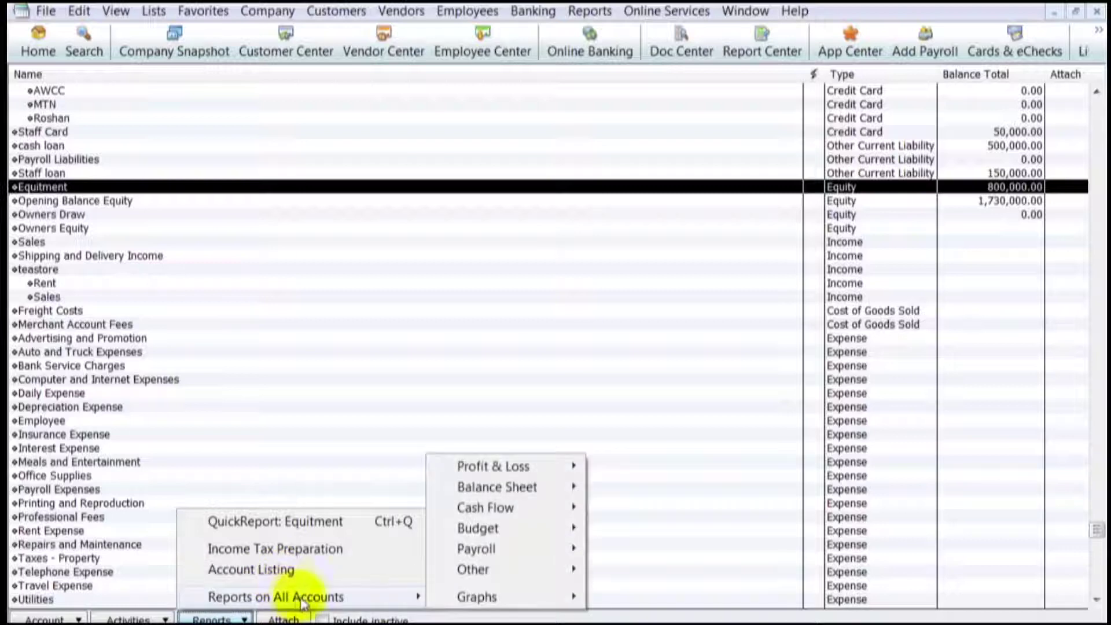